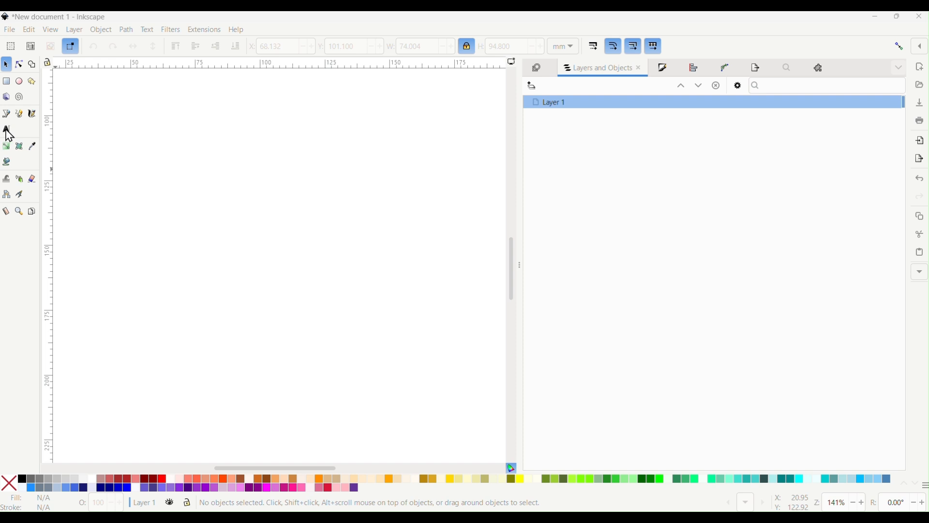
Add the letter A as text on the page and scale it proportionally to a height of 90 mm.
click(7, 132)
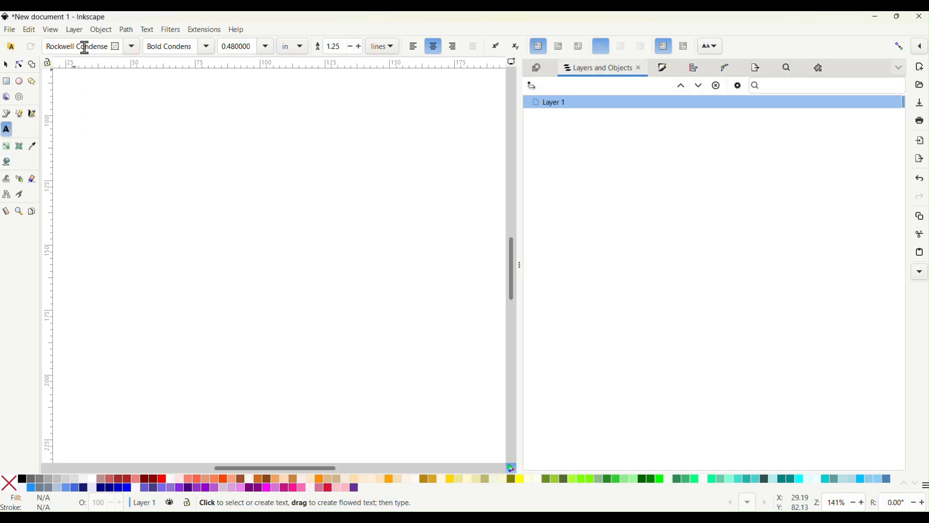
click(222, 241)
text(A)
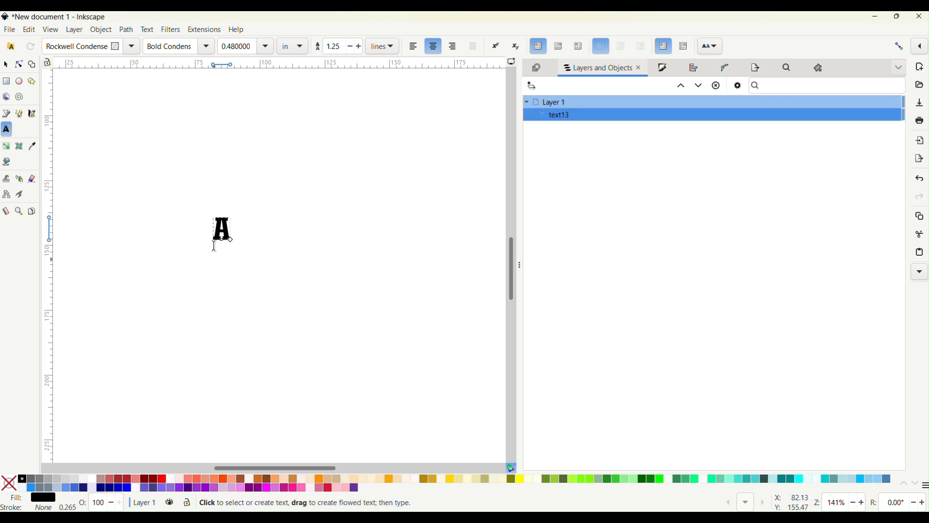
click(6, 64)
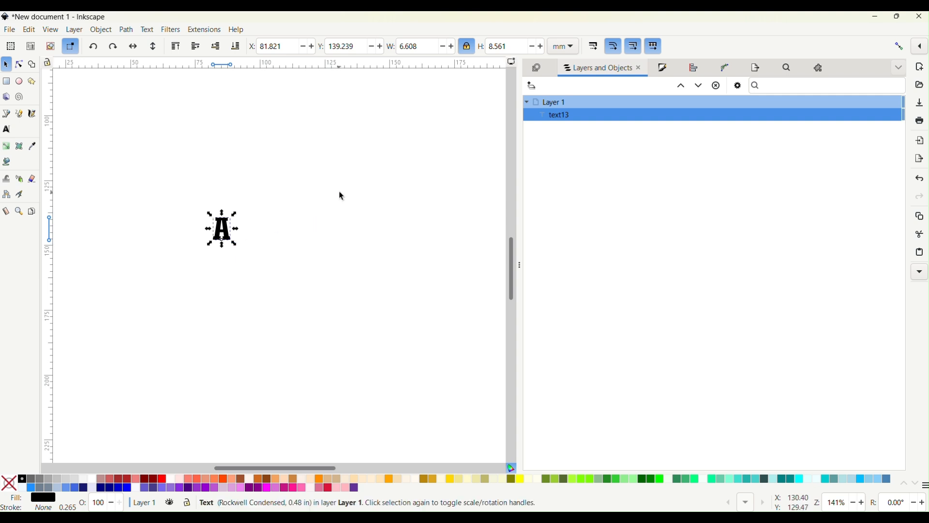
triple_click(523, 47)
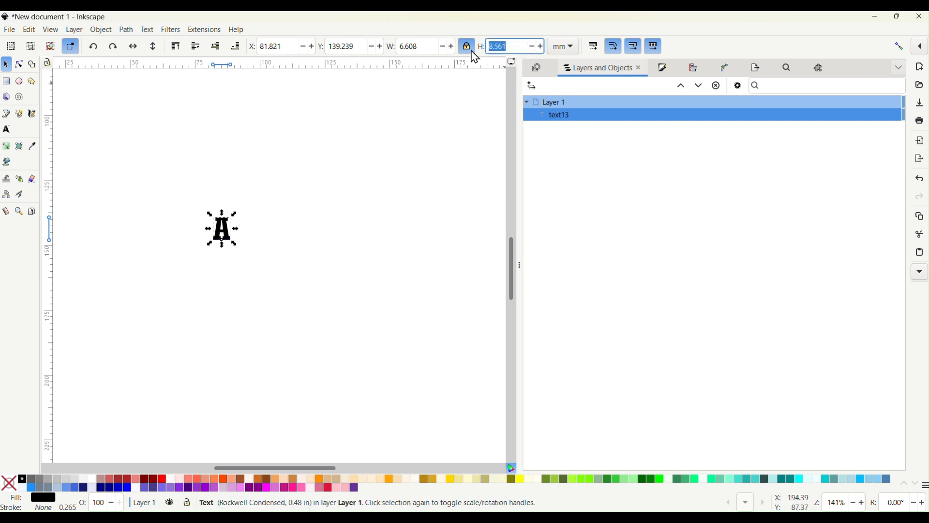
text(90)
key(Return)
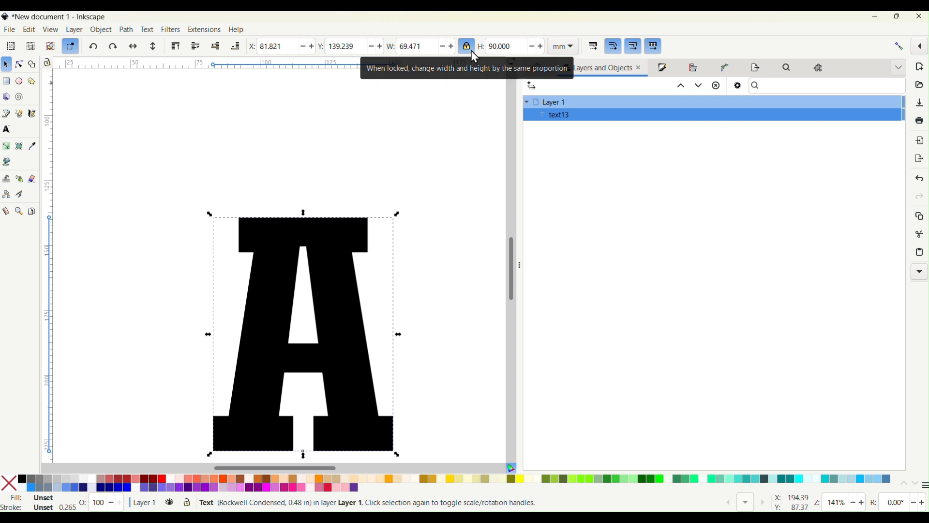
scroll(402, 208, down, 3)
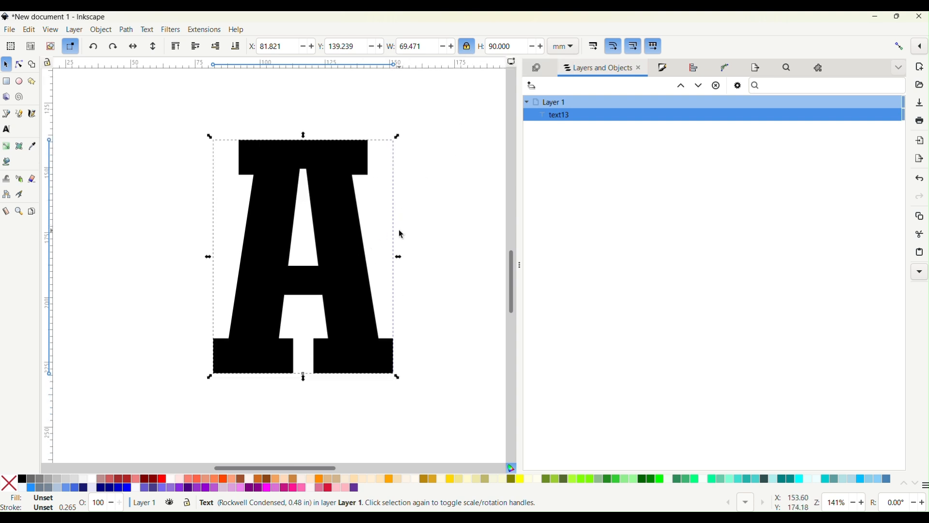
Duplicate the letter A and hide the original text, keeping only the copy visible.
key(ctrl)
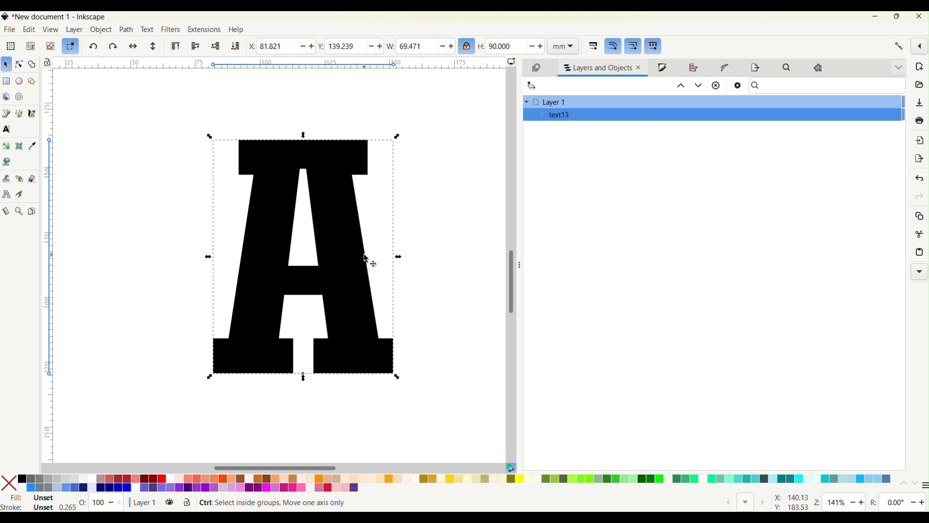
key(ctrl+d)
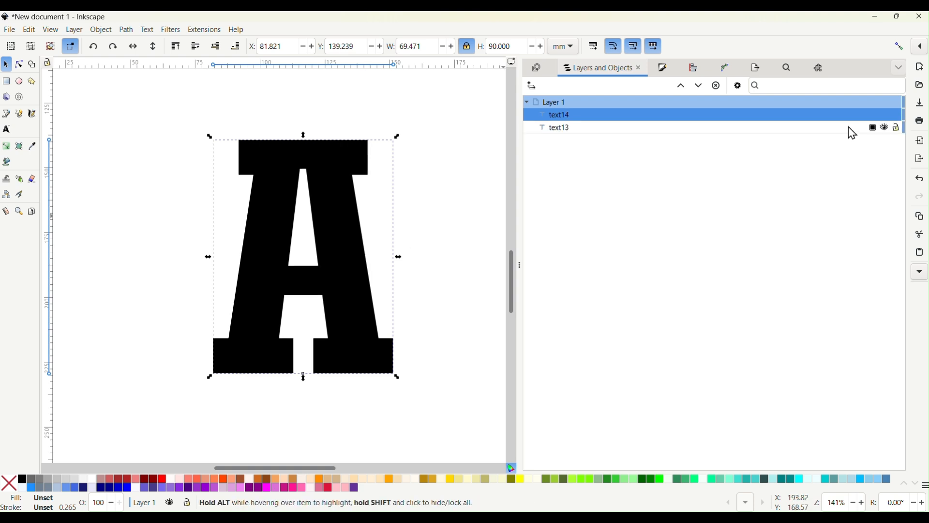
click(886, 116)
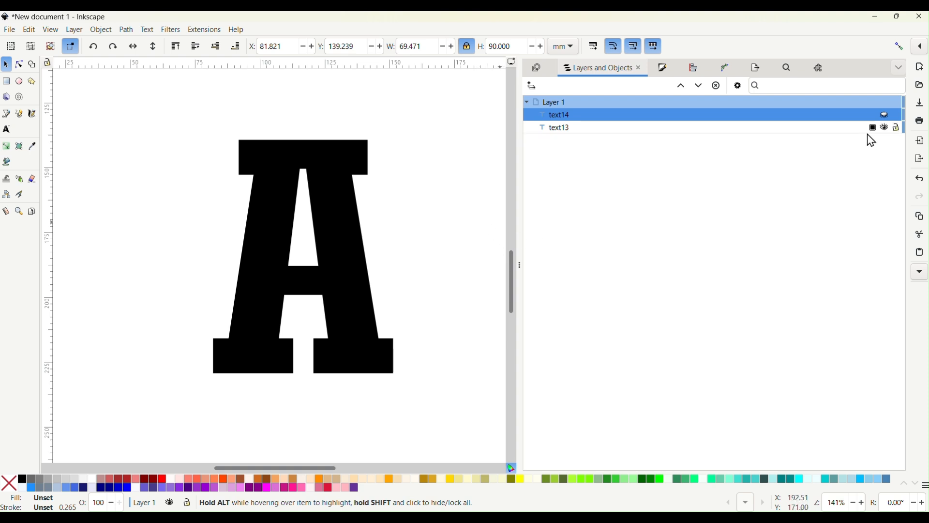
click(885, 128)
click(883, 115)
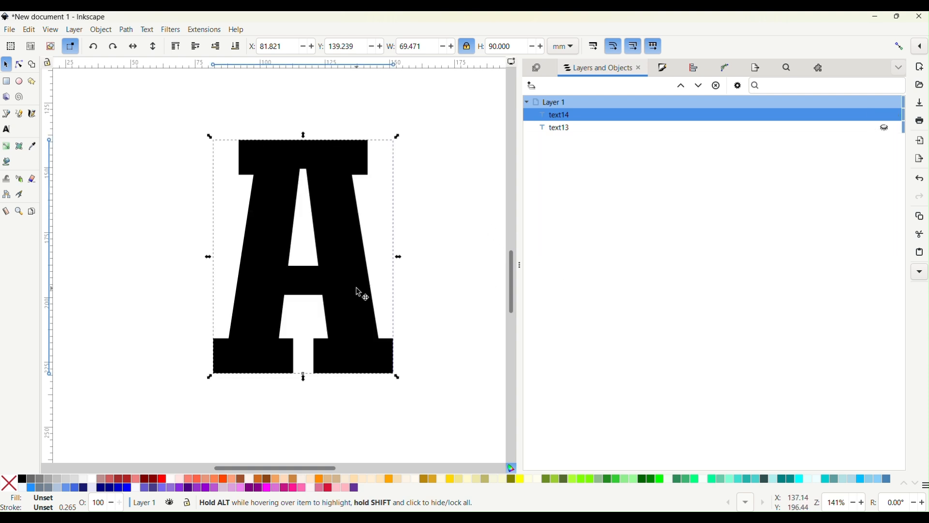
Convert the copied letter to a path with no fill and a red stroke.
click(127, 30)
click(135, 43)
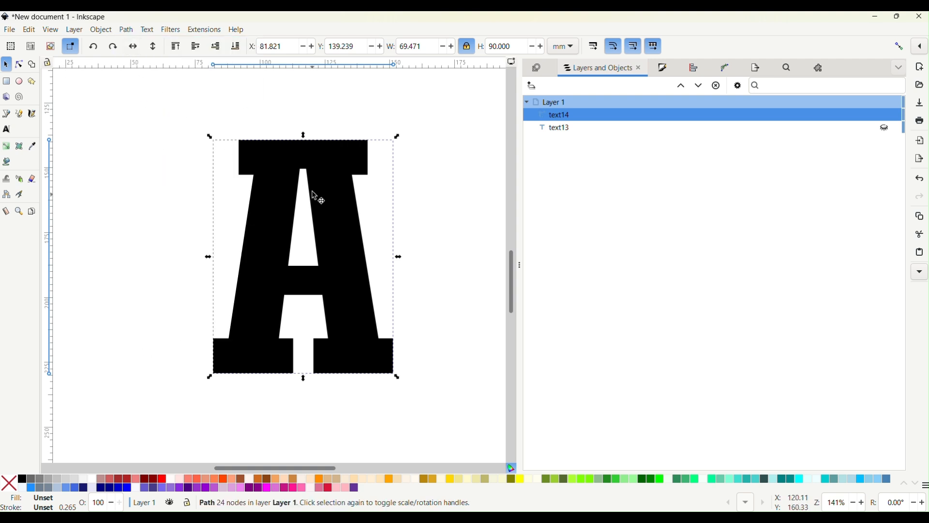
click(10, 487)
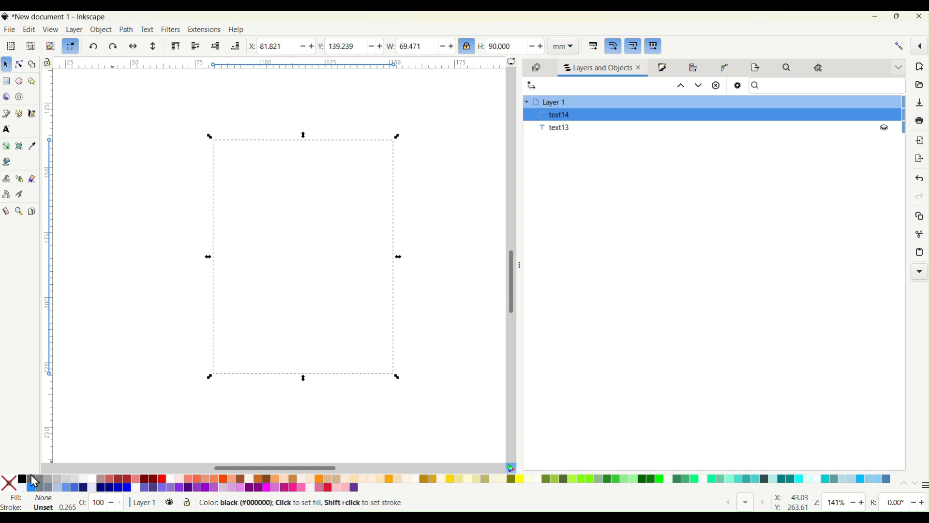
shift+click(161, 479)
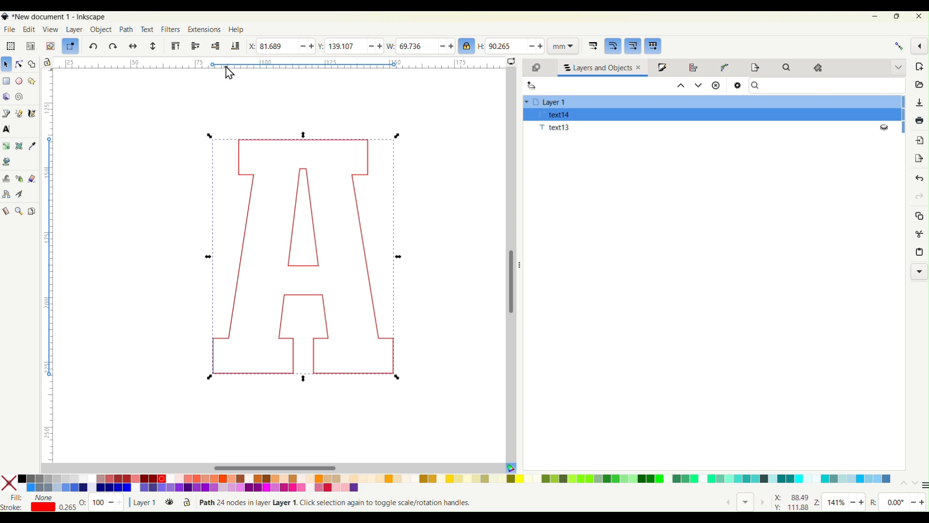
Check the red outline's stitch settings and simulation in Ink/Stitch Params, leaving without applying changes.
click(203, 31)
mouse_move(234, 180)
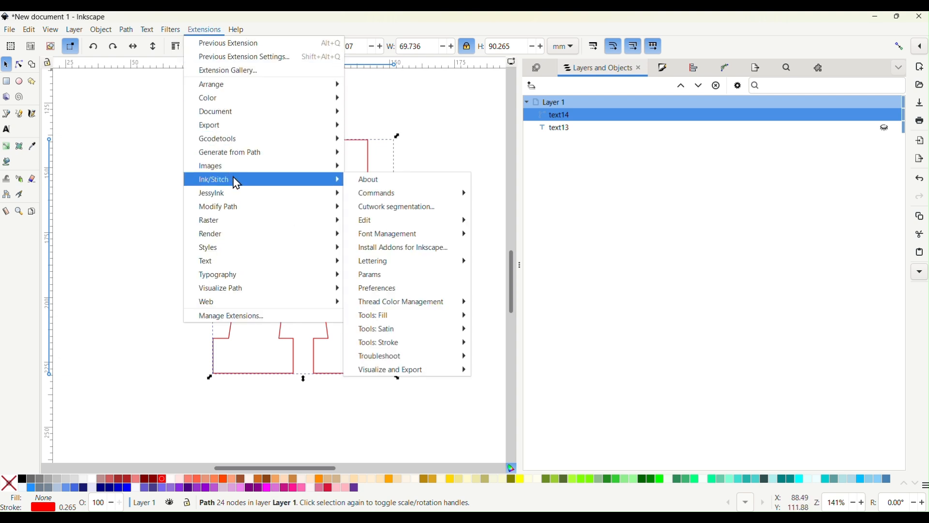
click(371, 276)
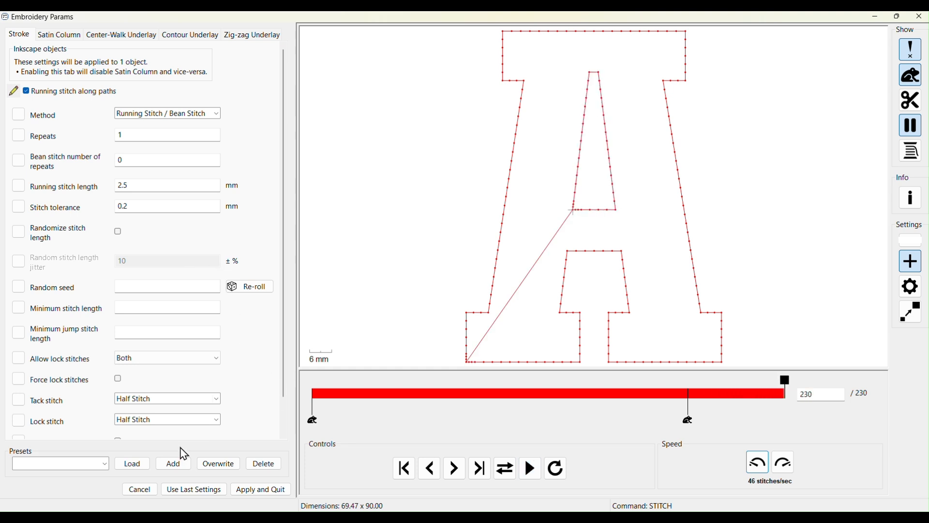
click(149, 490)
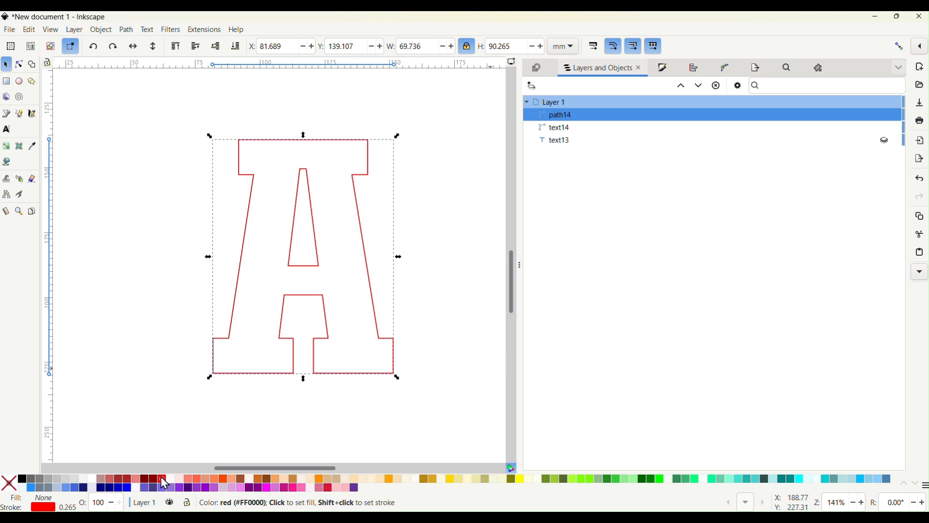
Duplicate the red outline and give the copy a dark gold stroke.
shift+click(425, 482)
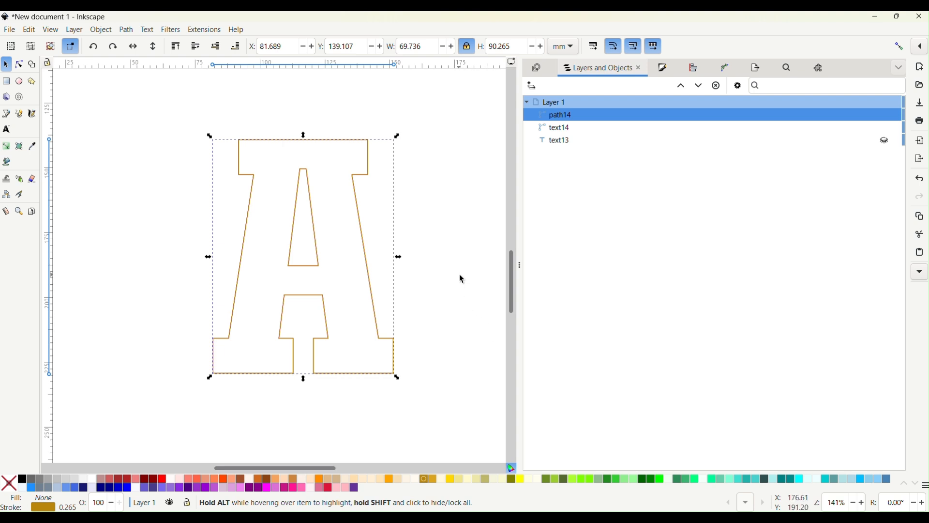
Attach the Ink/Stitch command "Stop (pause machine) after sewing this object" to both the red and the dark gold outline.
click(566, 128)
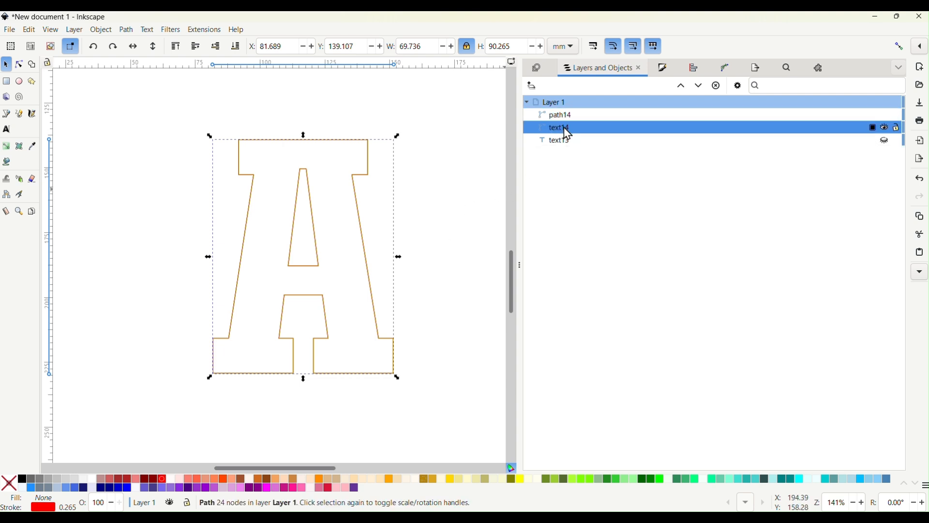
shift+click(559, 114)
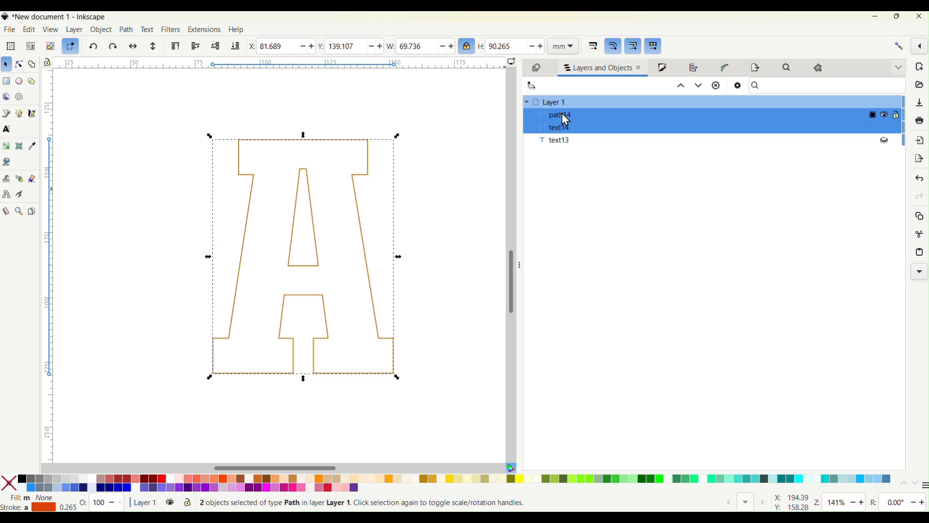
click(205, 30)
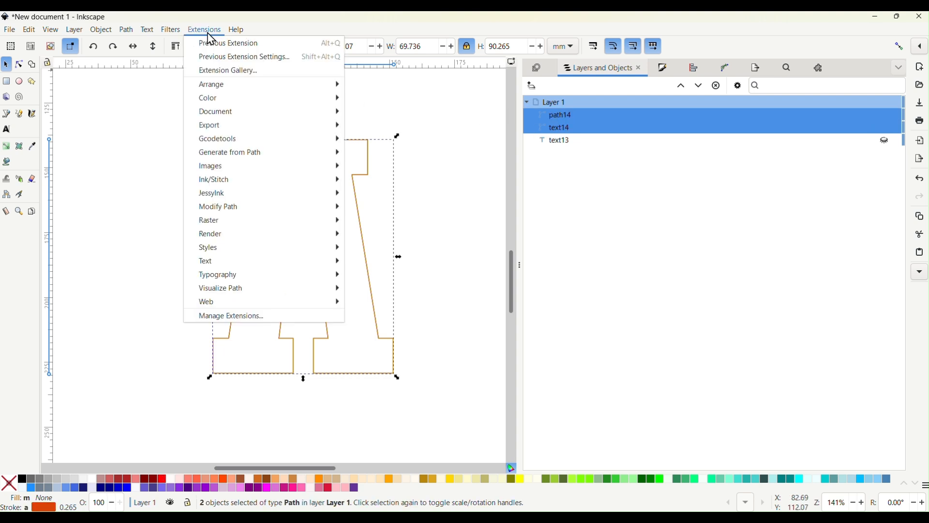
mouse_move(227, 185)
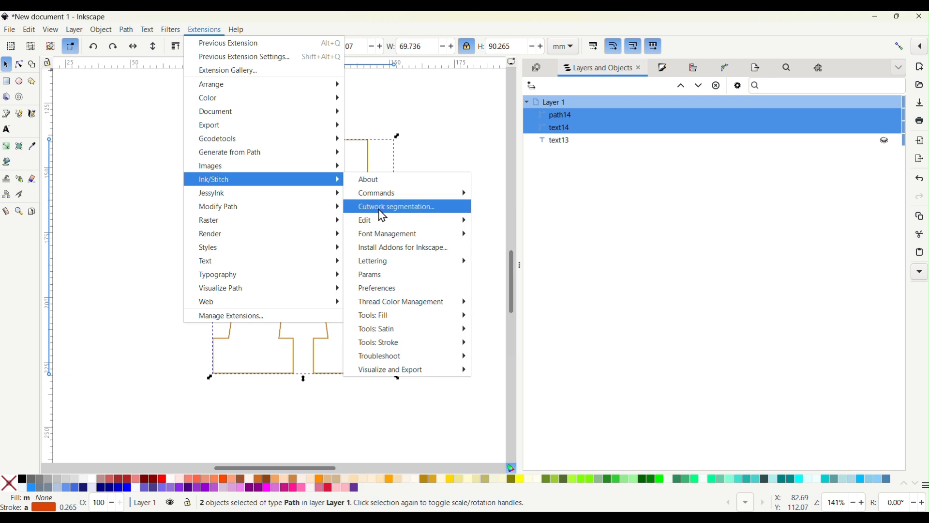
mouse_move(382, 195)
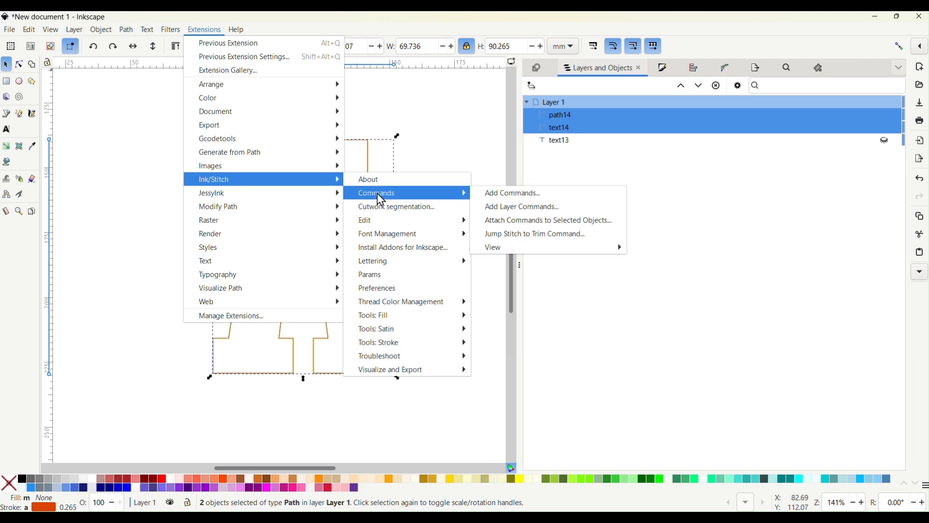
click(507, 221)
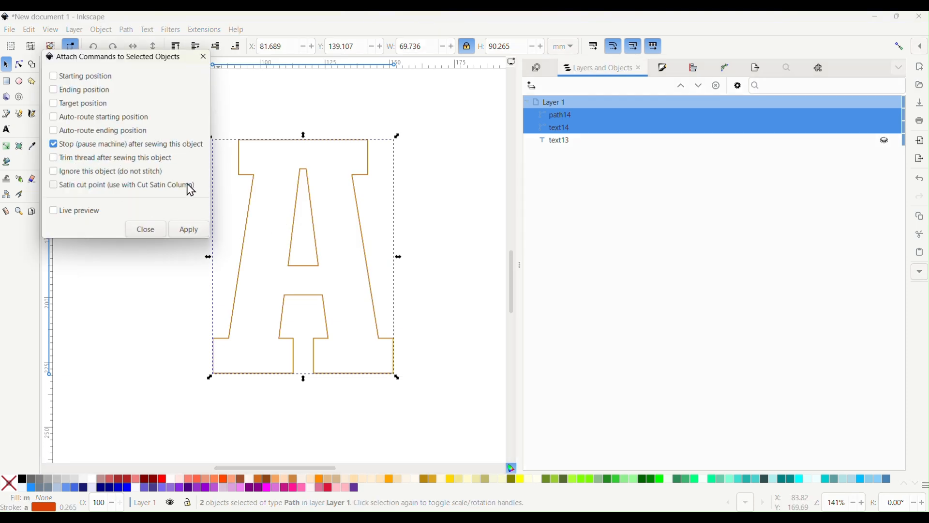
click(191, 229)
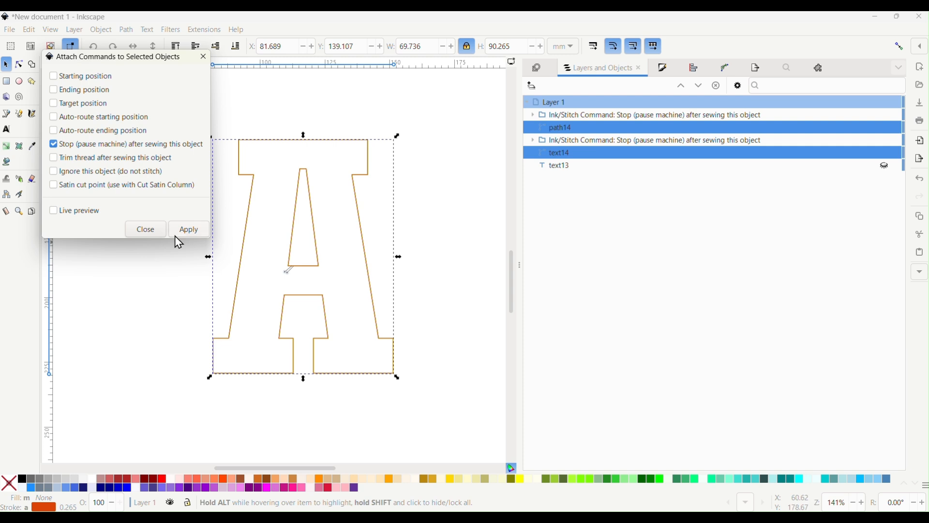
click(146, 230)
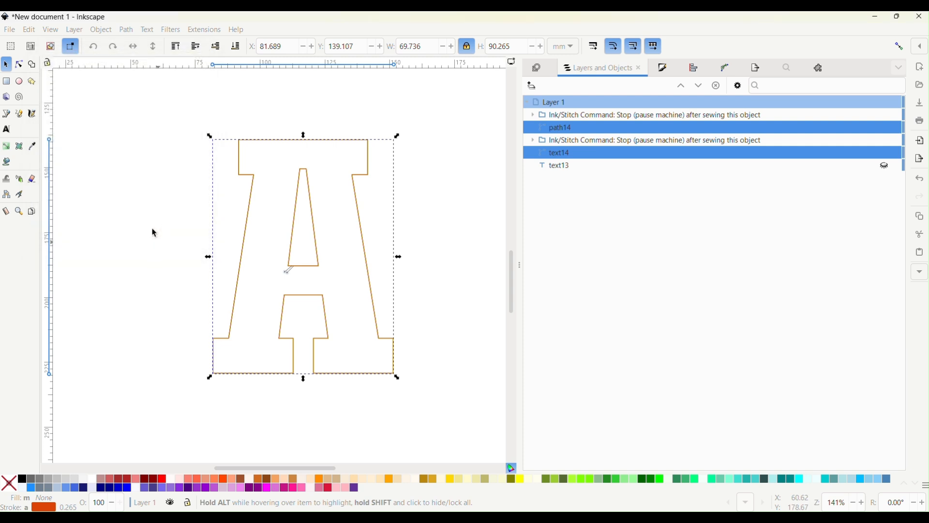
click(427, 242)
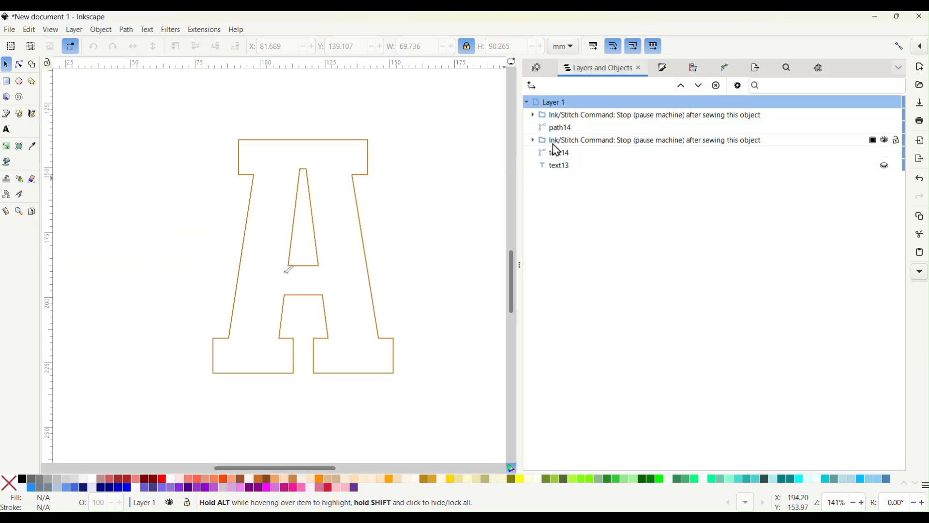
Rename the red outline "Placement" and the dark gold outline "Tack down".
click(559, 129)
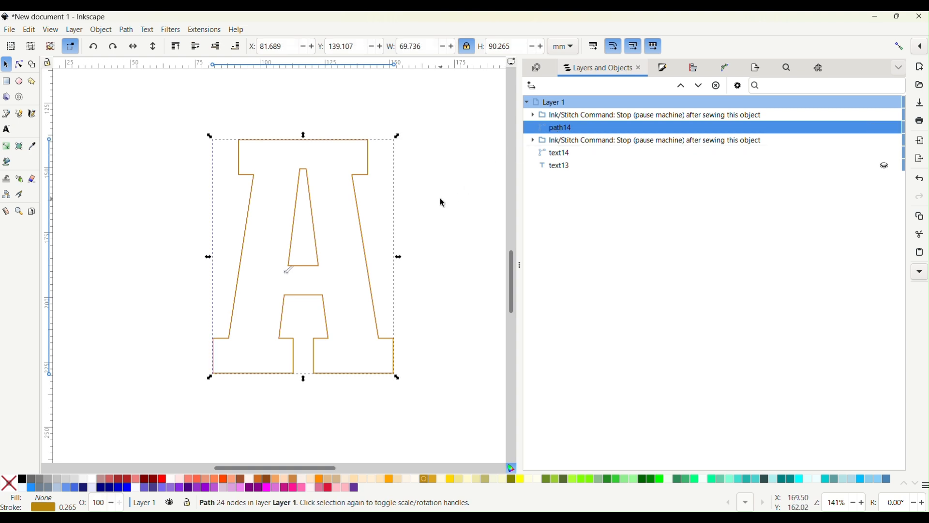
click(557, 153)
click(561, 152)
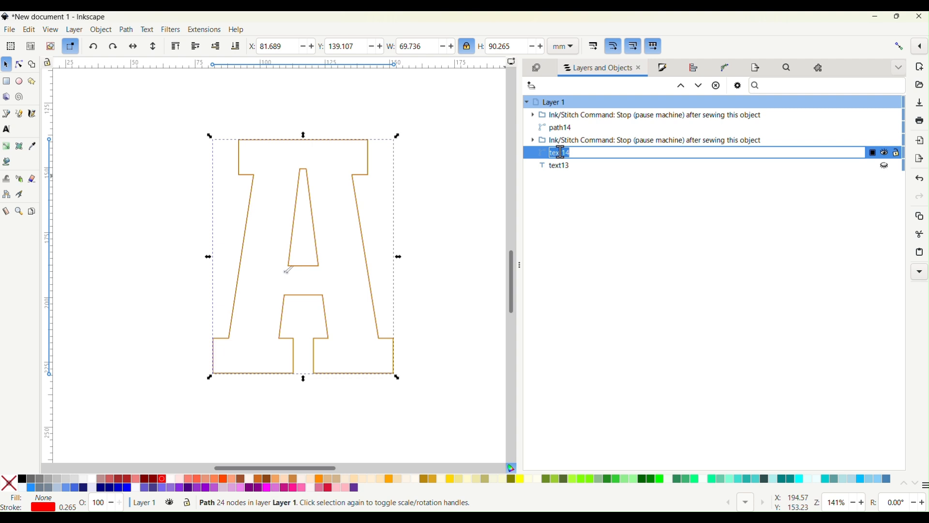
text(Placement)
key(Return)
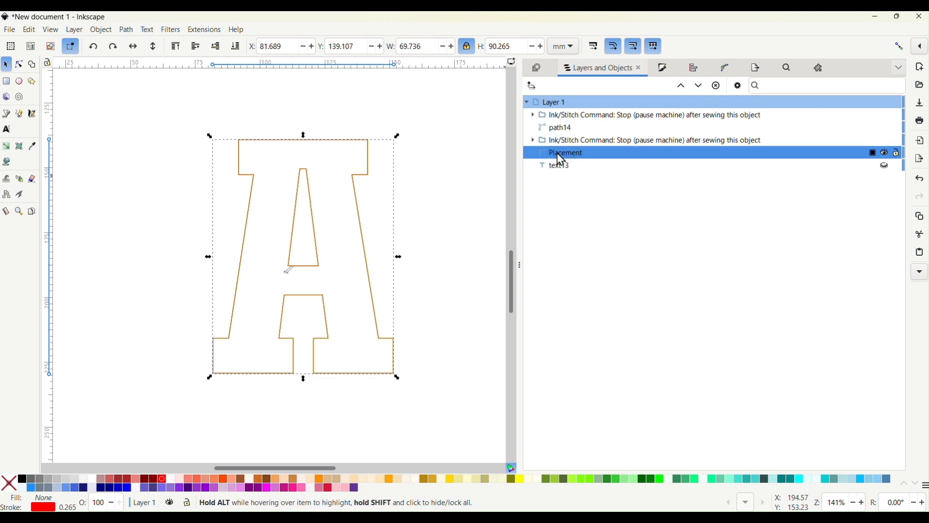
double_click(564, 128)
text(Tack d)
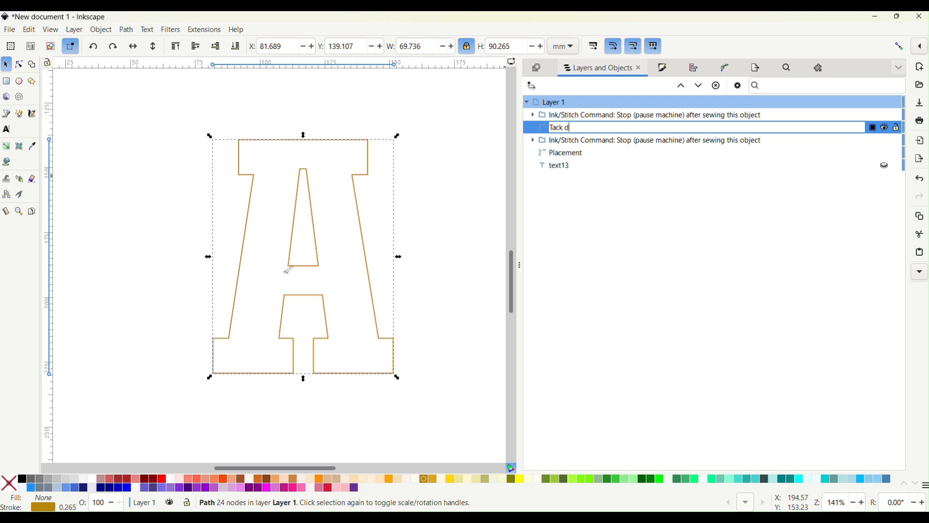
text(own)
key(Return)
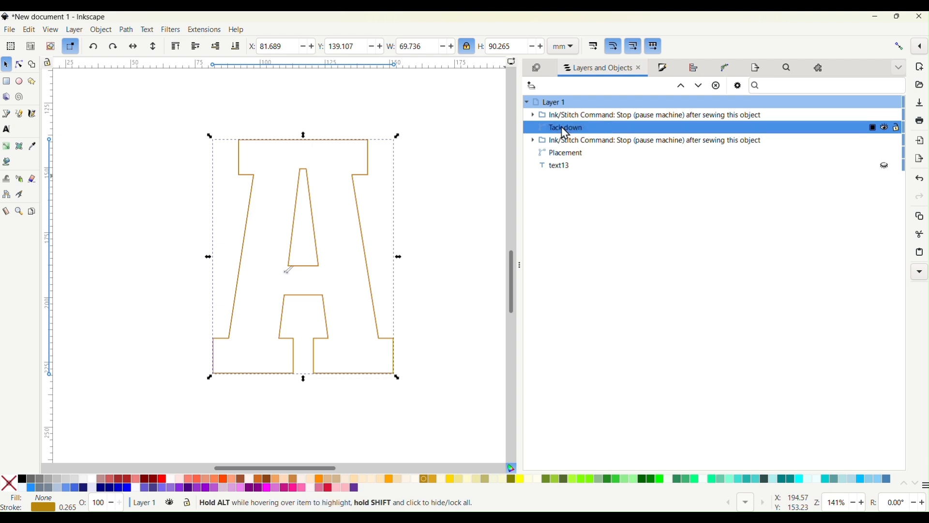
Create a duplicate of the Tack down outline named "Satin" with a black stroke.
key(ctrl+d)
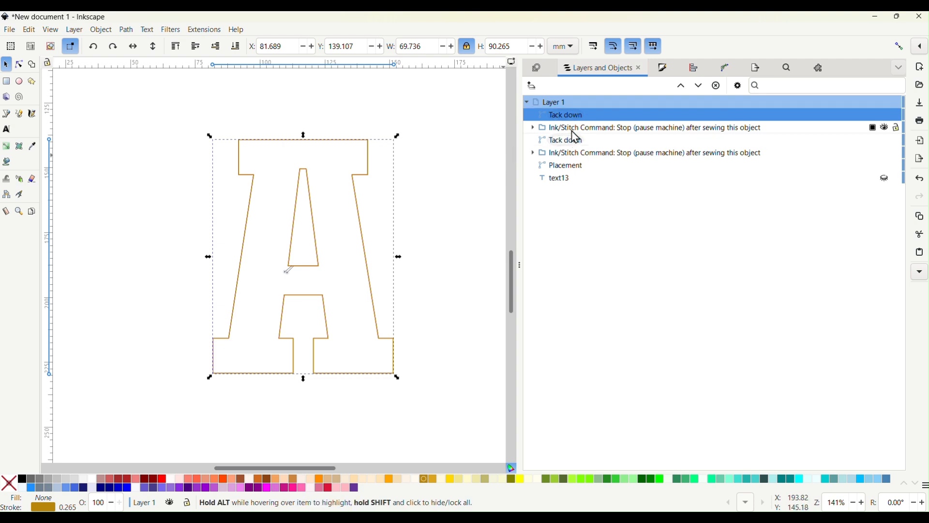
double_click(574, 115)
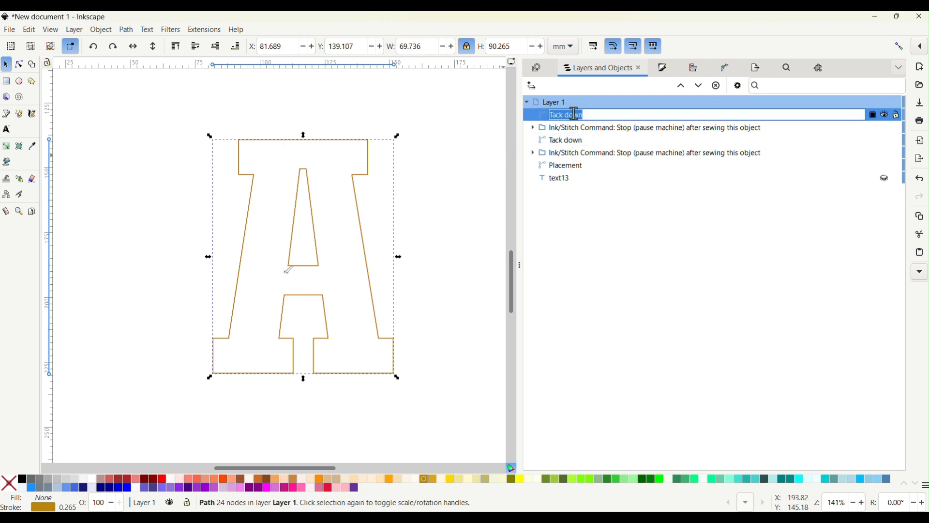
text(Satin)
key(Return)
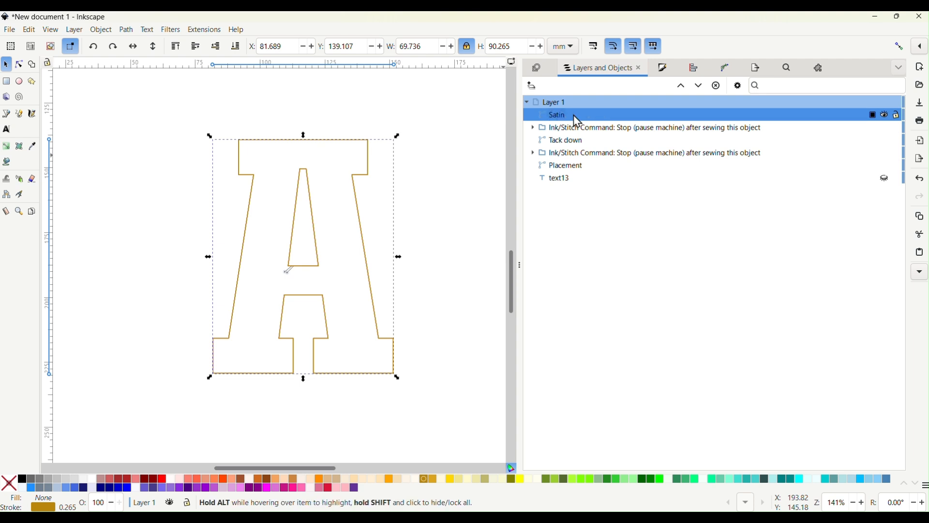
shift+click(23, 480)
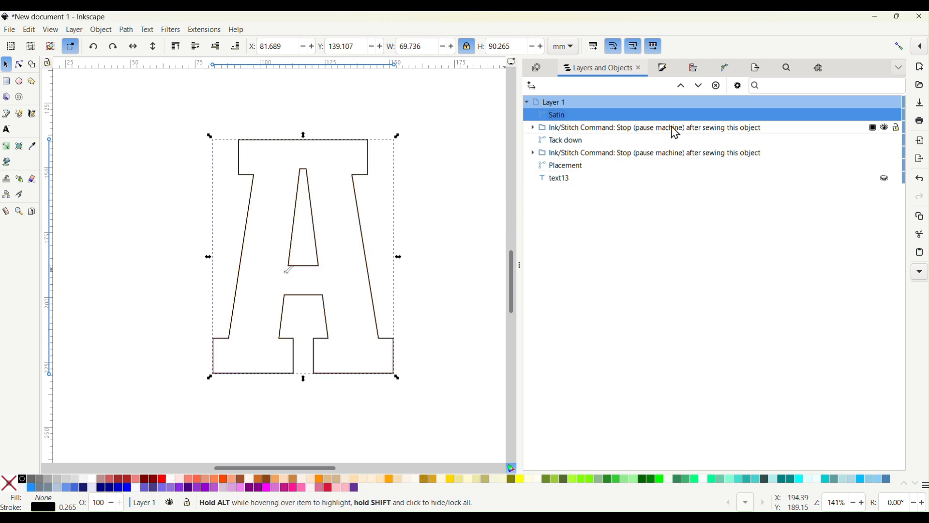
Set the Satin outline's stroke width to 4 mm and lower its opacity to about 39%.
click(664, 66)
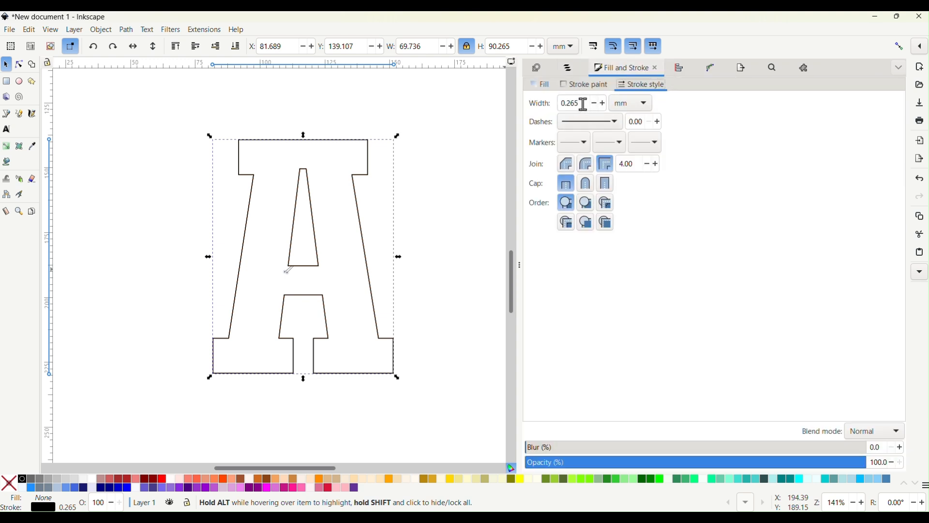
double_click(583, 106)
text(4)
key(Return)
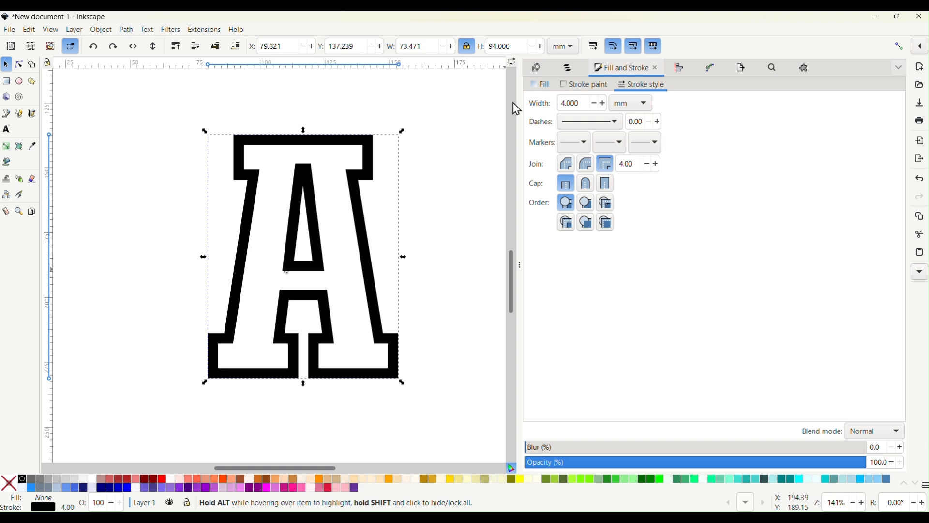
click(662, 464)
scroll(305, 200, up, 2)
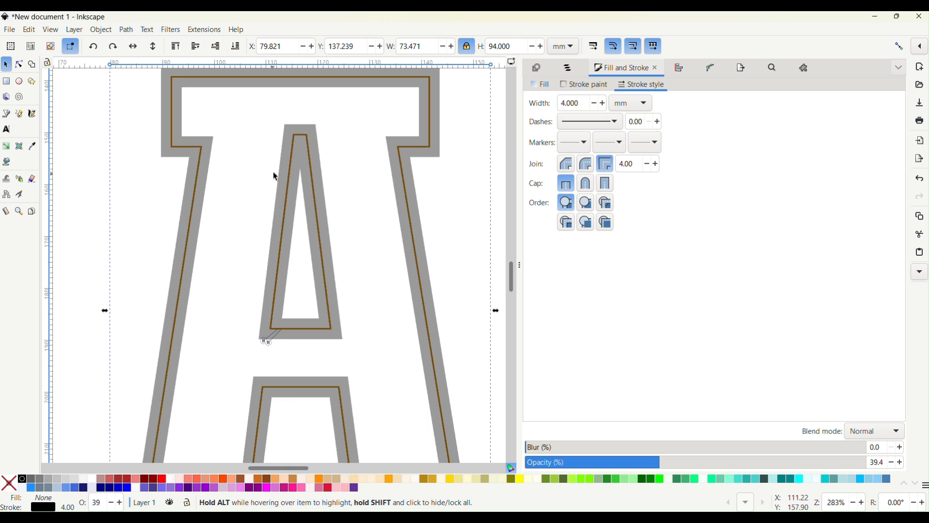
scroll(192, 209, up, 2)
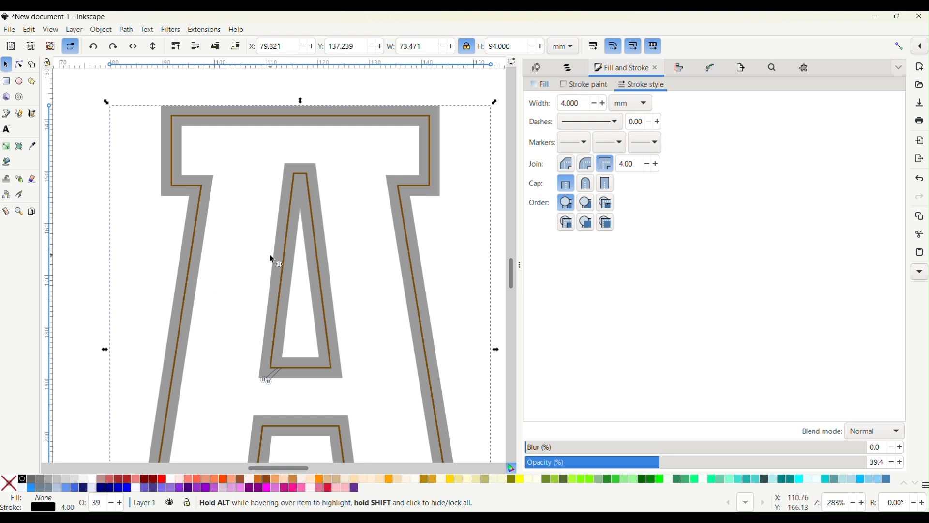
Convert the Satin outline into satin columns with Ink/Stitch's Stroke to Satin tool.
click(569, 69)
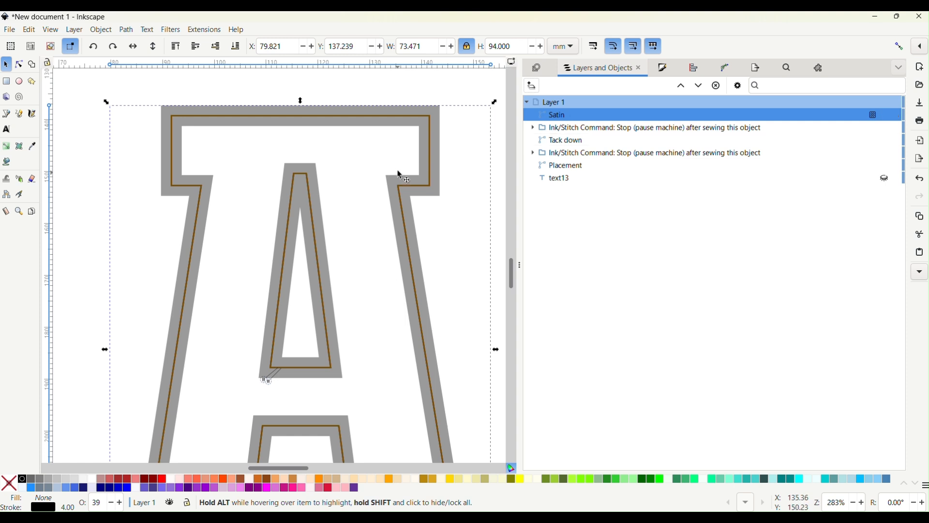
click(200, 35)
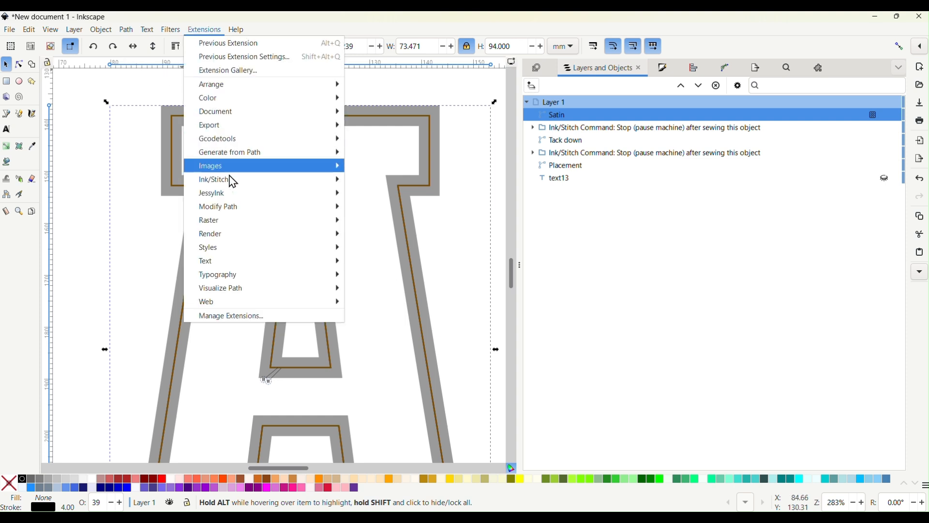
mouse_move(241, 181)
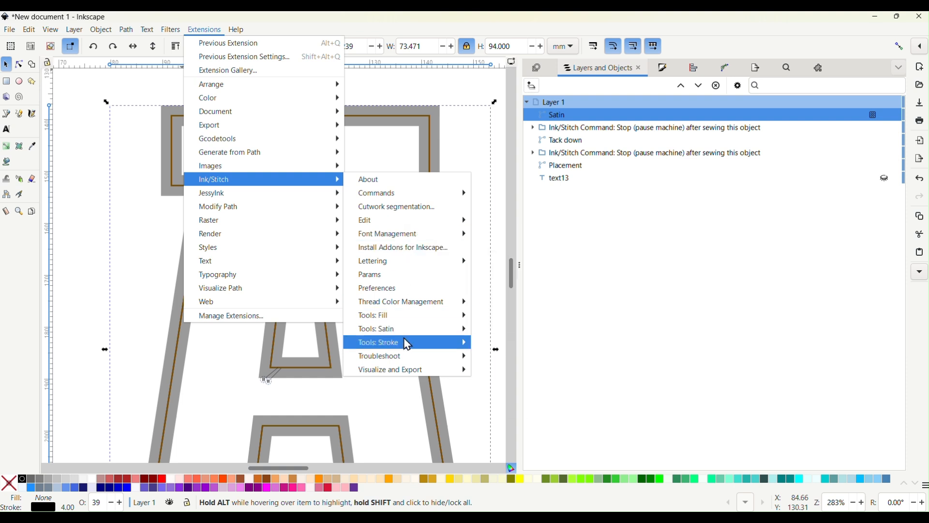
mouse_move(407, 334)
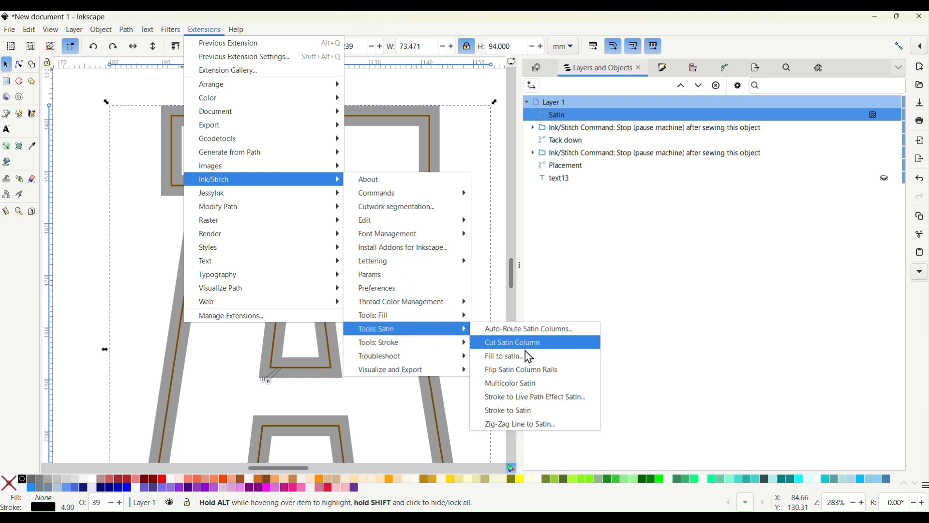
click(527, 411)
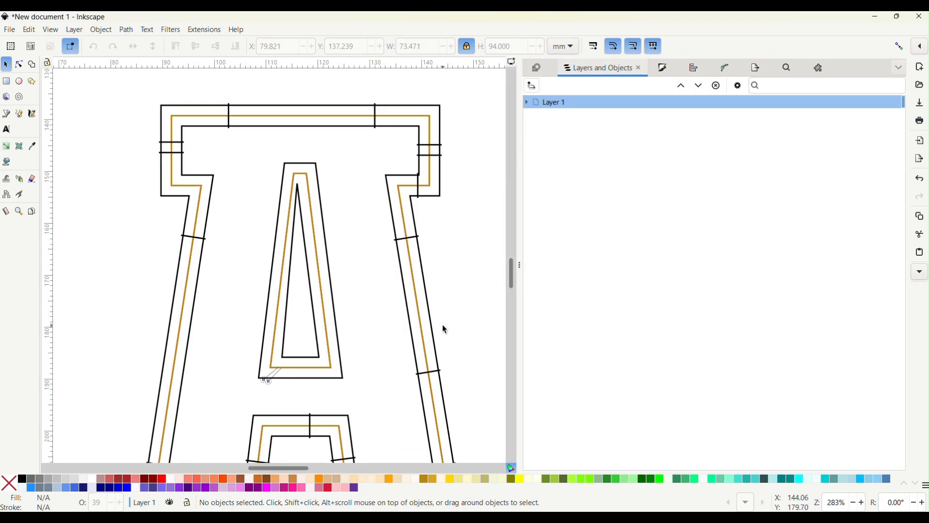
scroll(445, 329, down, 3)
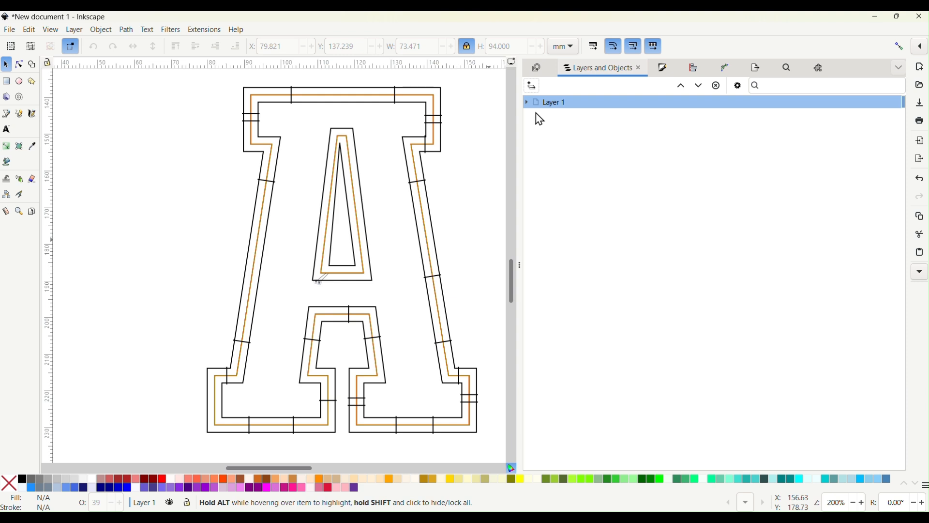
Select both new satin paths and open their Ink/Stitch Params.
click(528, 103)
click(557, 128)
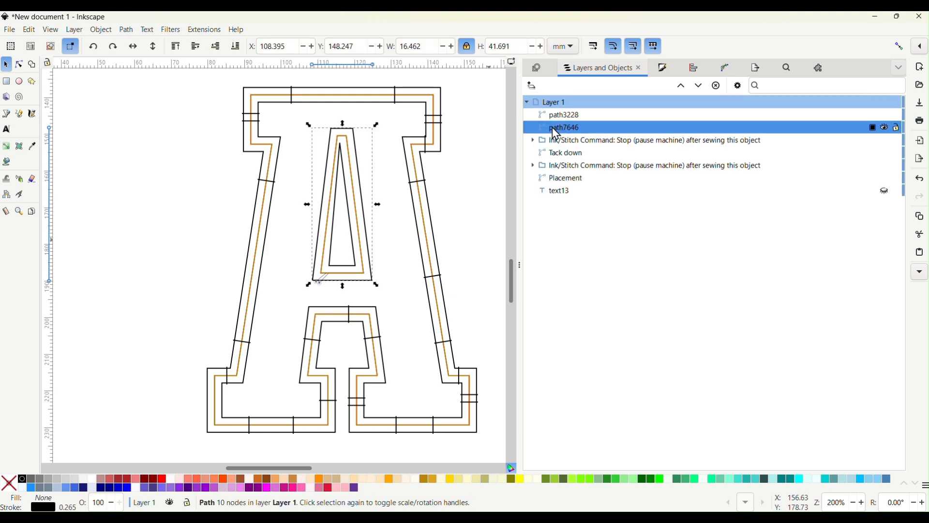
shift+click(553, 117)
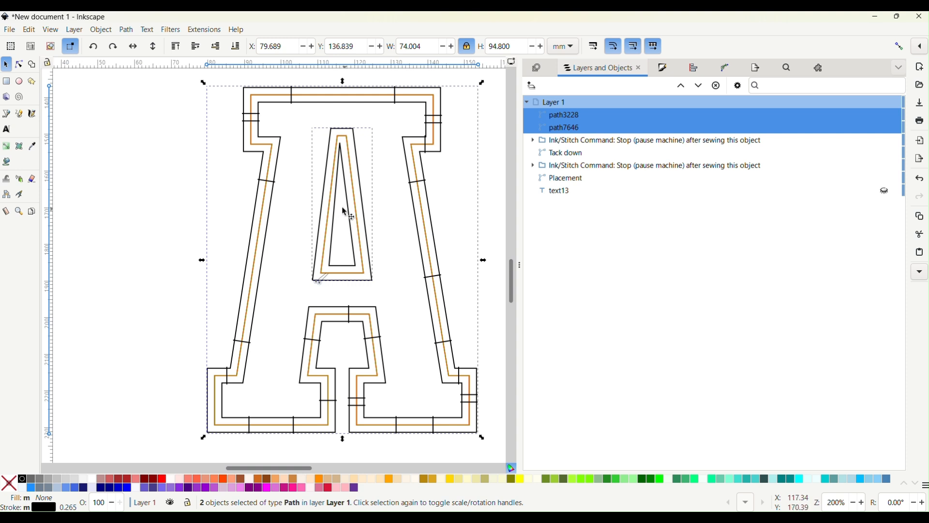
click(204, 31)
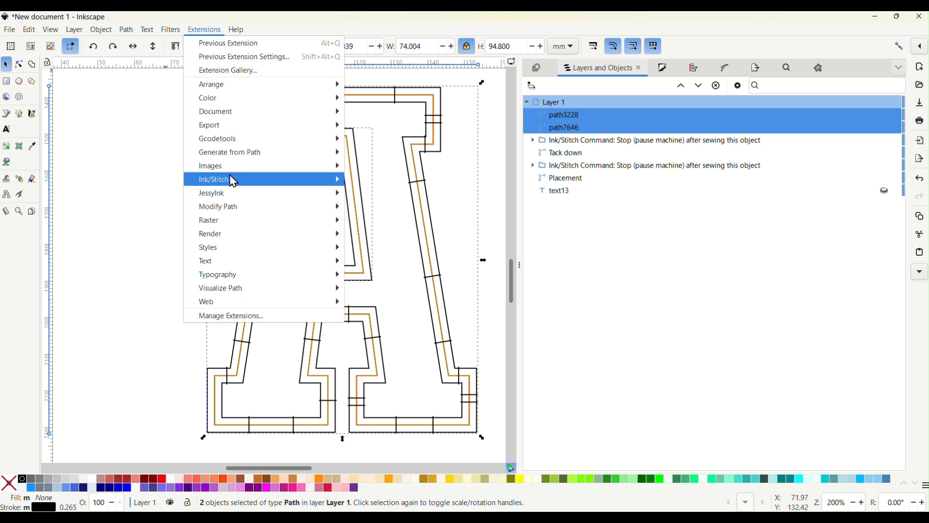
mouse_move(235, 185)
click(408, 275)
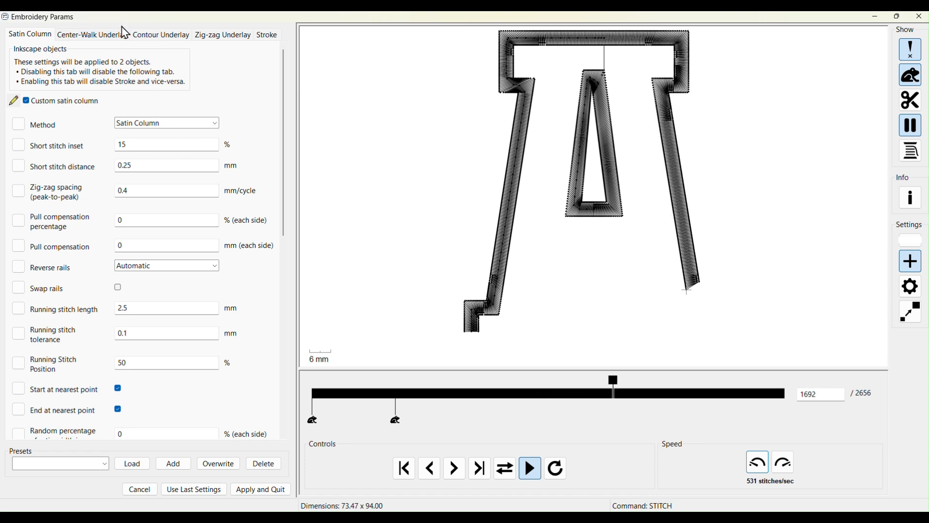
Enable zig-zag underlay with 4 mm spacing and 3 mm maximum stitch length, and replay the stitch preview at a slower speed.
click(214, 38)
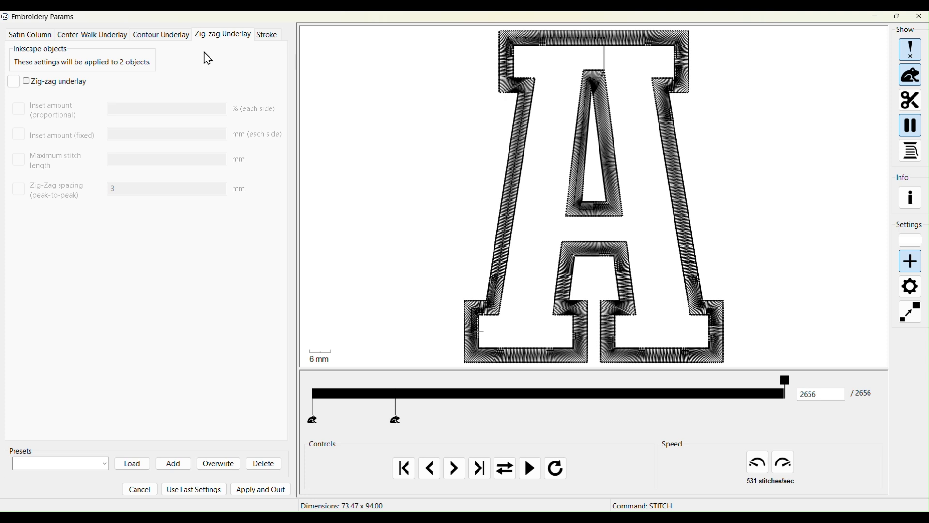
click(27, 83)
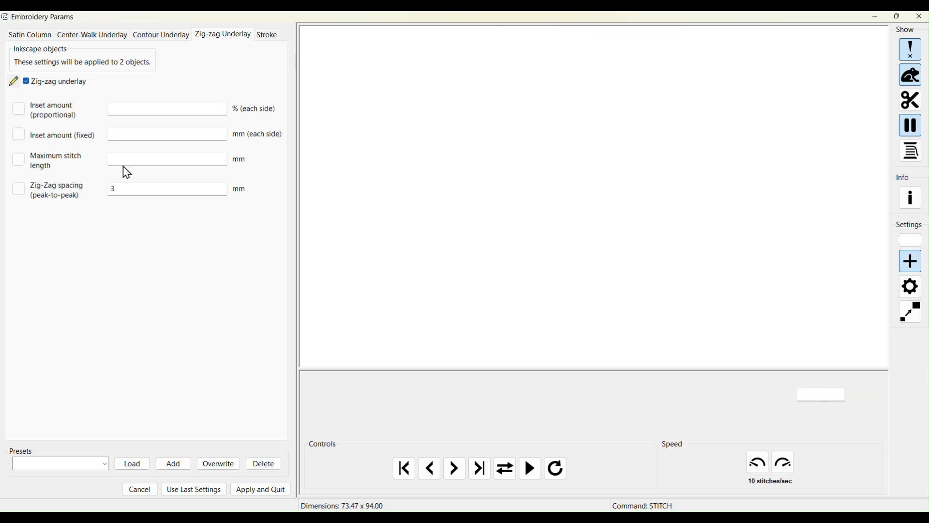
click(138, 189)
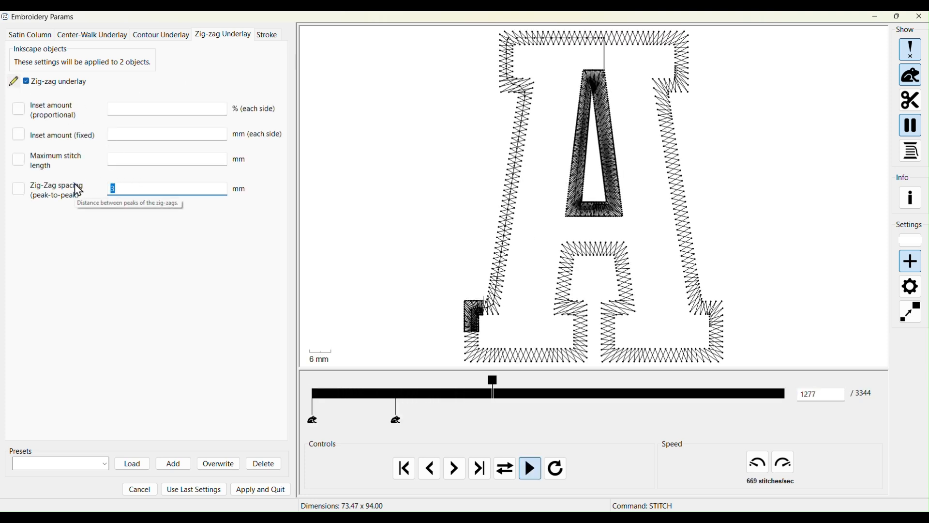
text(4)
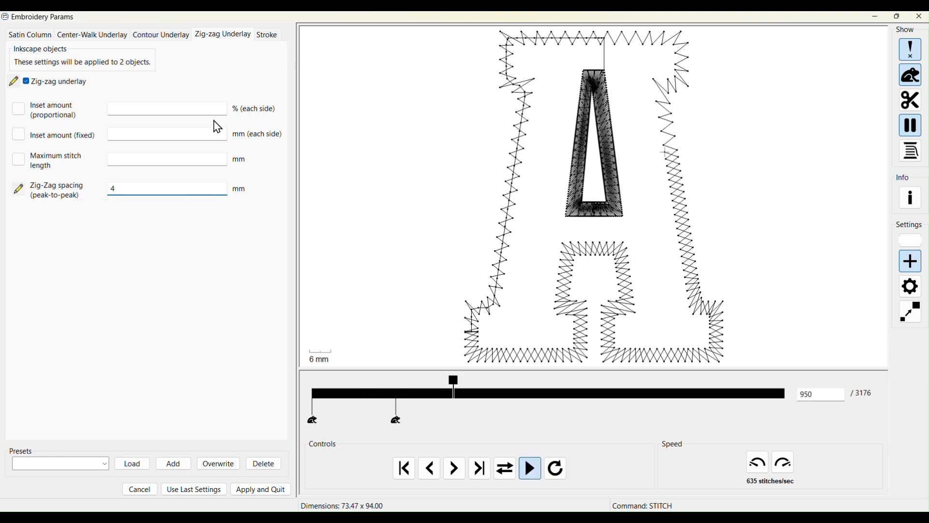
click(147, 158)
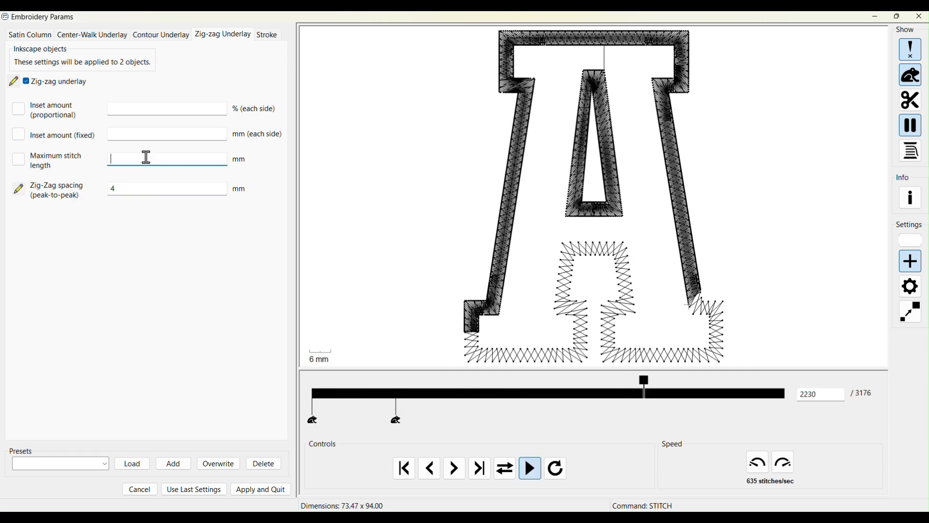
text(3)
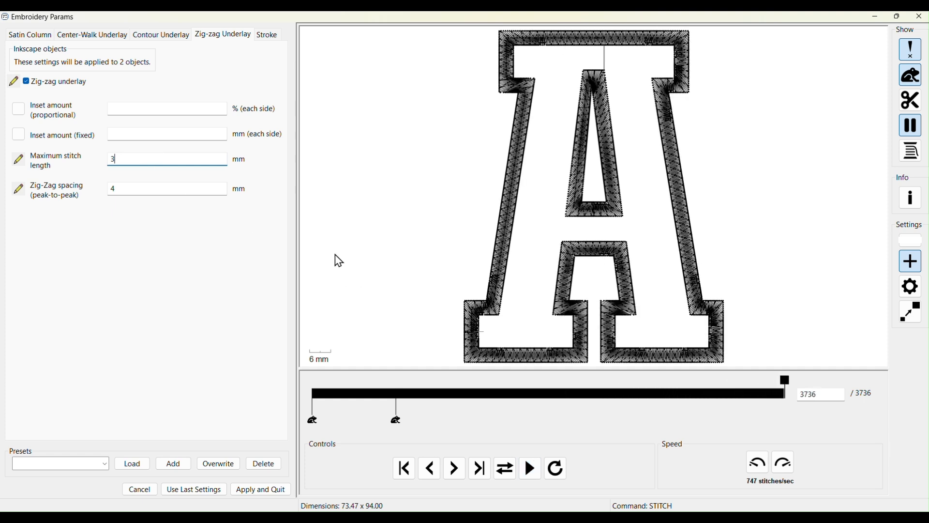
click(756, 463)
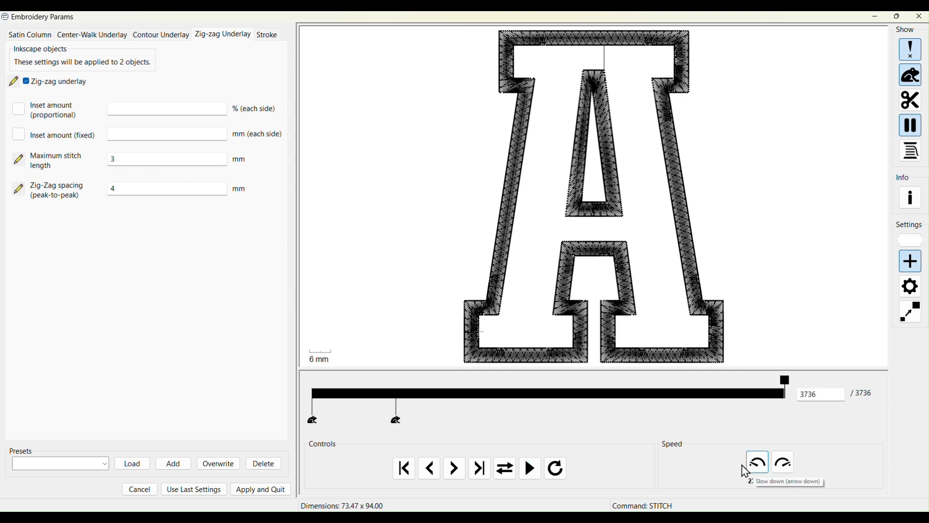
click(560, 477)
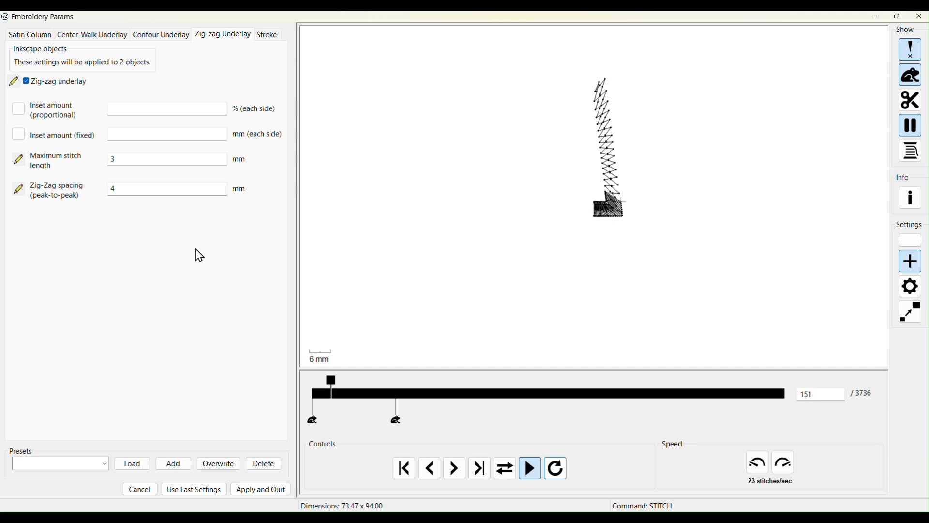
Set the satin column's zig-zag spacing to 0.33 mm and apply the embroidery parameters to both paths.
click(42, 36)
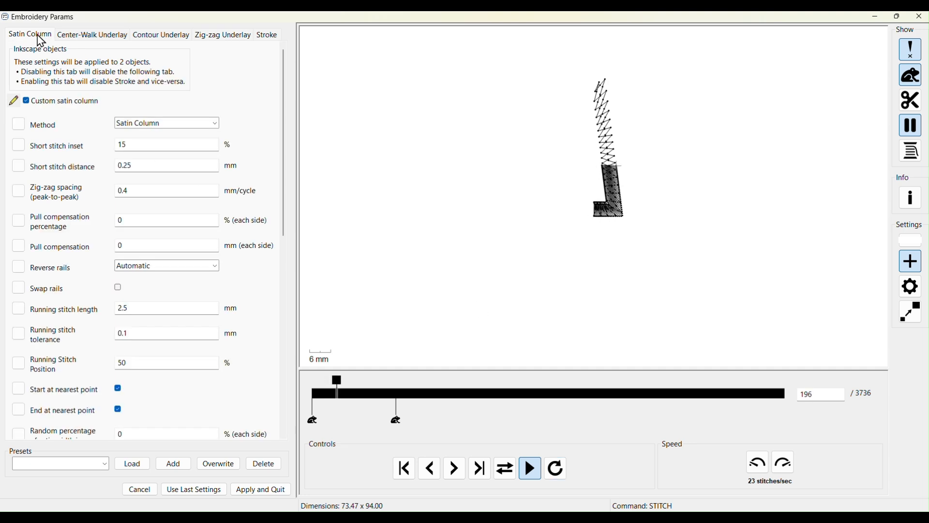
drag(161, 191, 71, 195)
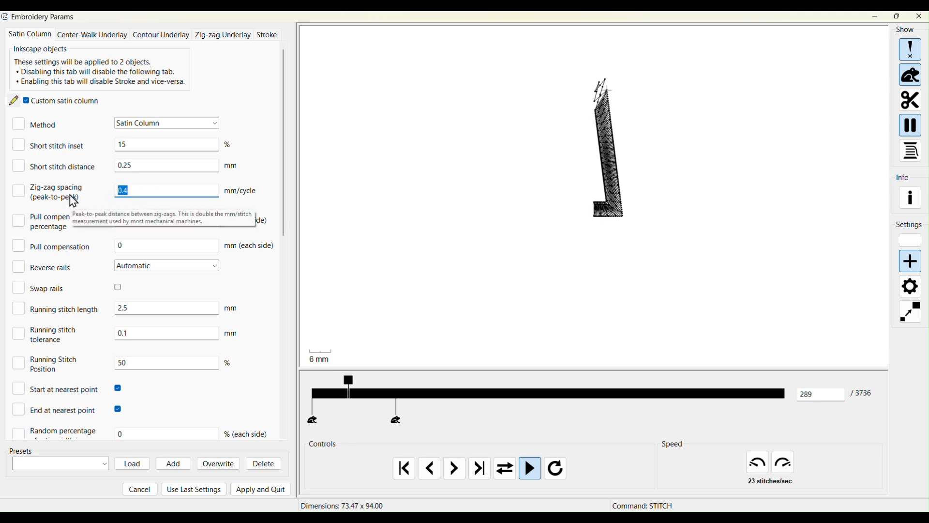
text(.33)
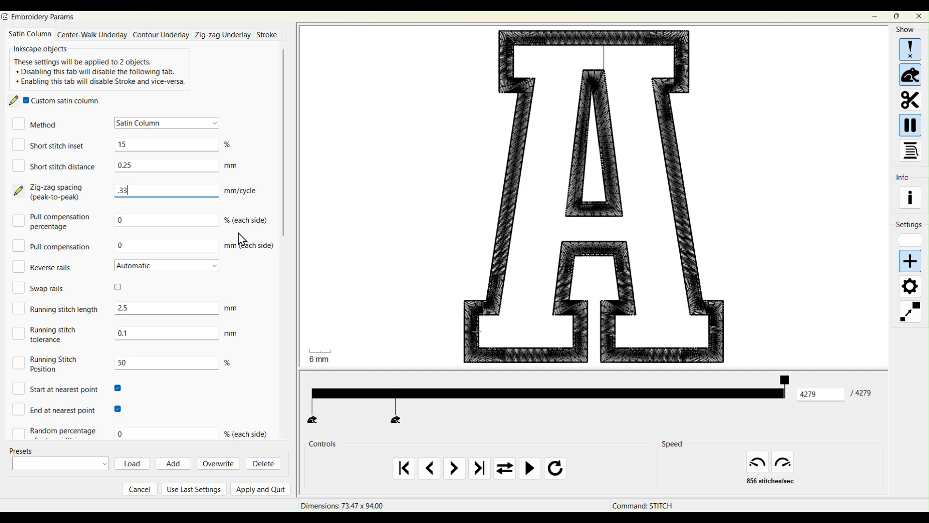
click(276, 497)
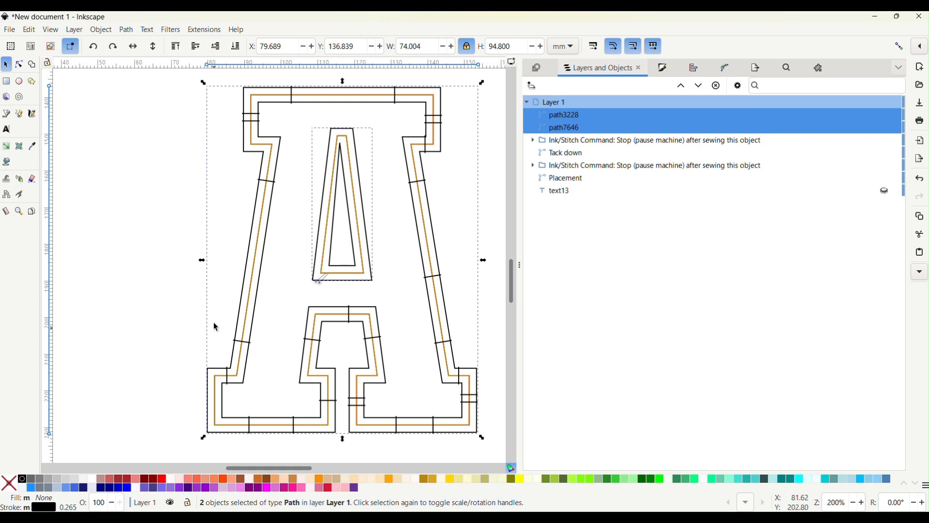
click(163, 292)
Run the Ink/Stitch Simulator on the whole design with nothing selected.
scroll(312, 314, up, 1)
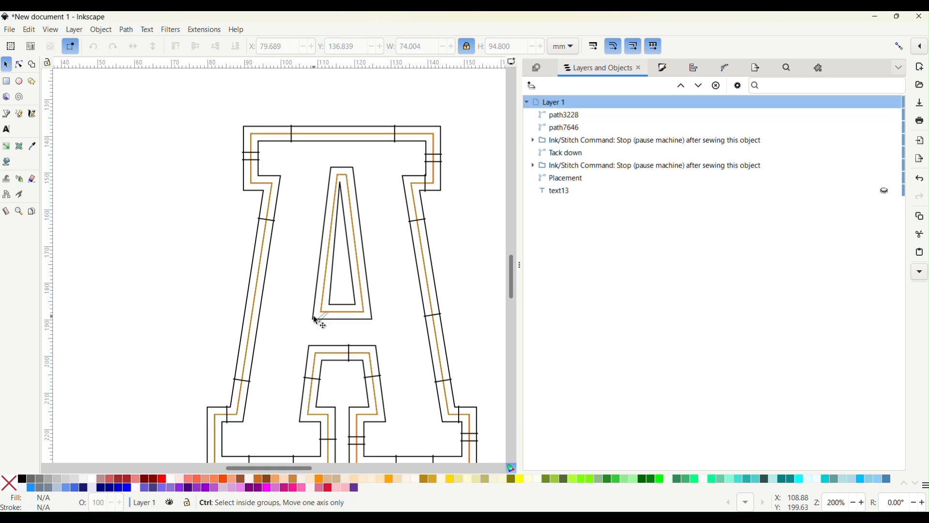
scroll(312, 315, down, 2)
scroll(312, 315, right, 2)
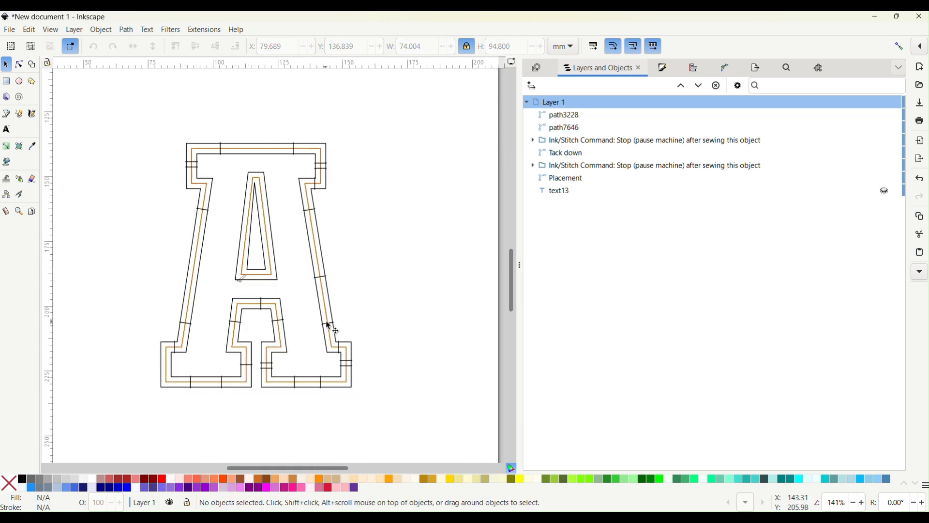
click(194, 30)
mouse_move(238, 189)
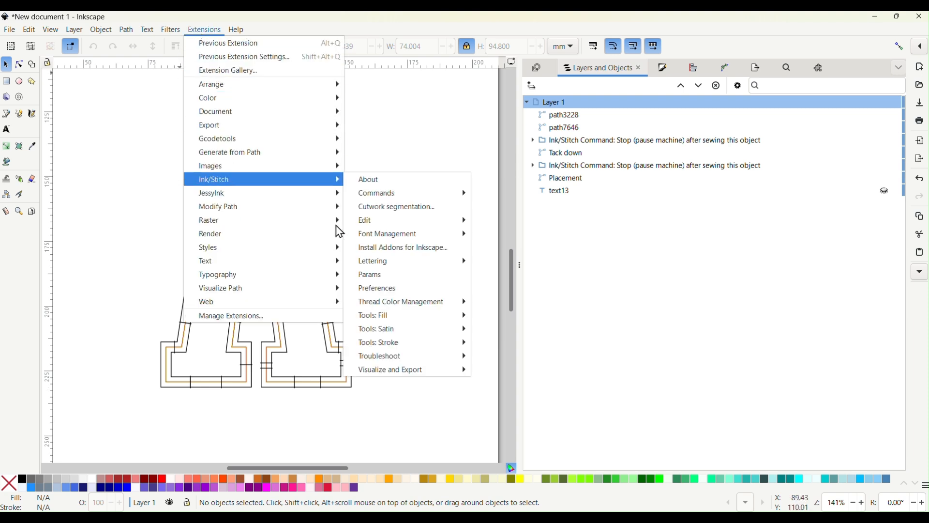
mouse_move(375, 372)
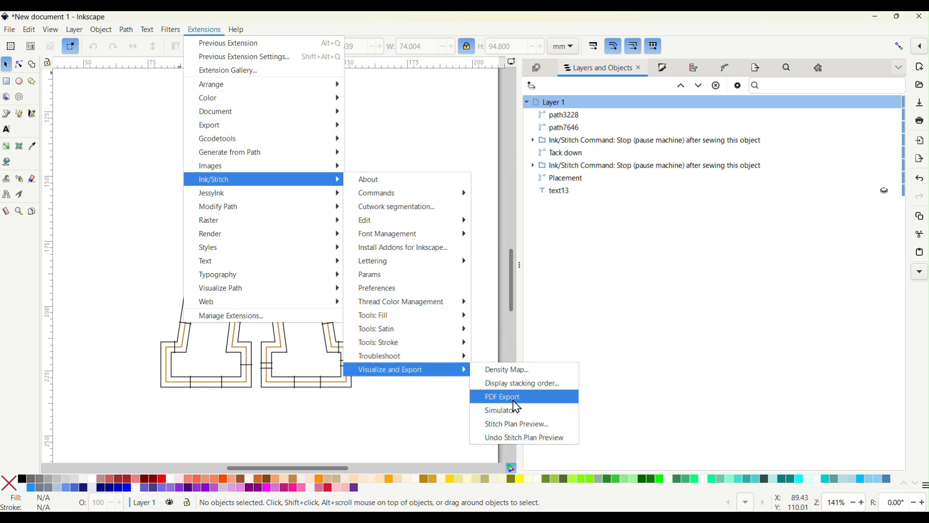
click(518, 412)
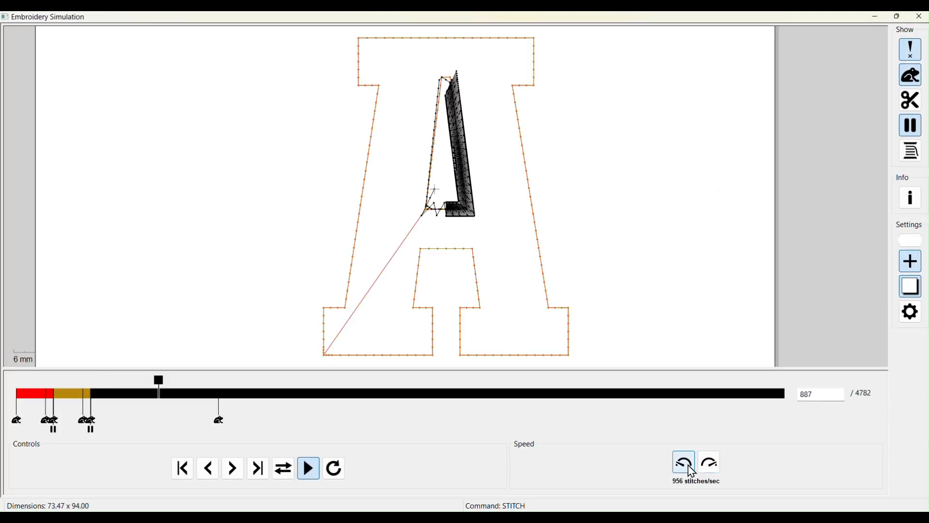
Slow the stitch simulation to 28 stitches/sec and replay it from the beginning.
click(687, 464)
click(687, 465)
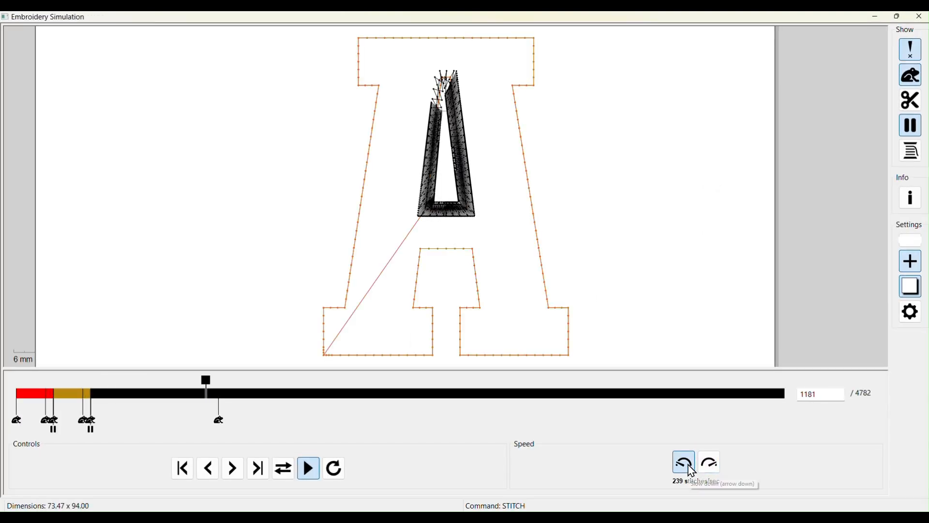
click(687, 464)
click(688, 465)
click(688, 464)
click(688, 464)
click(714, 468)
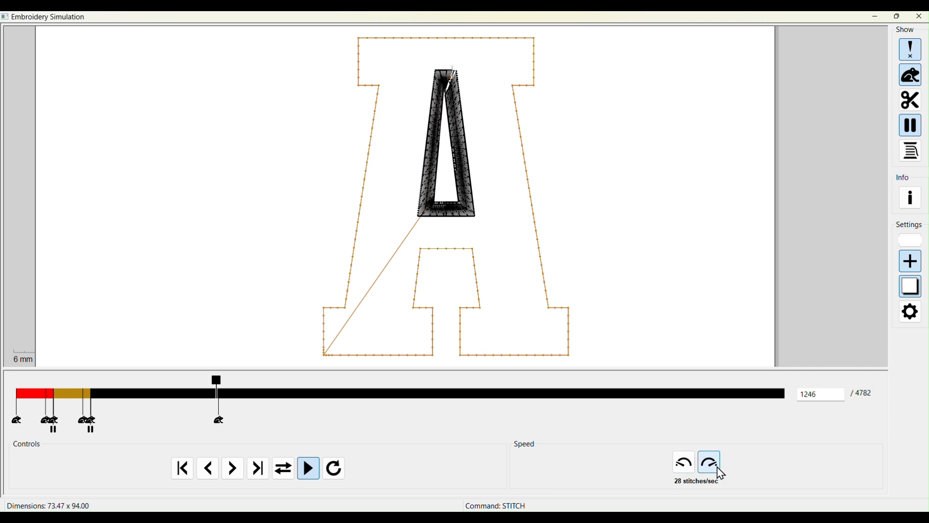
click(334, 467)
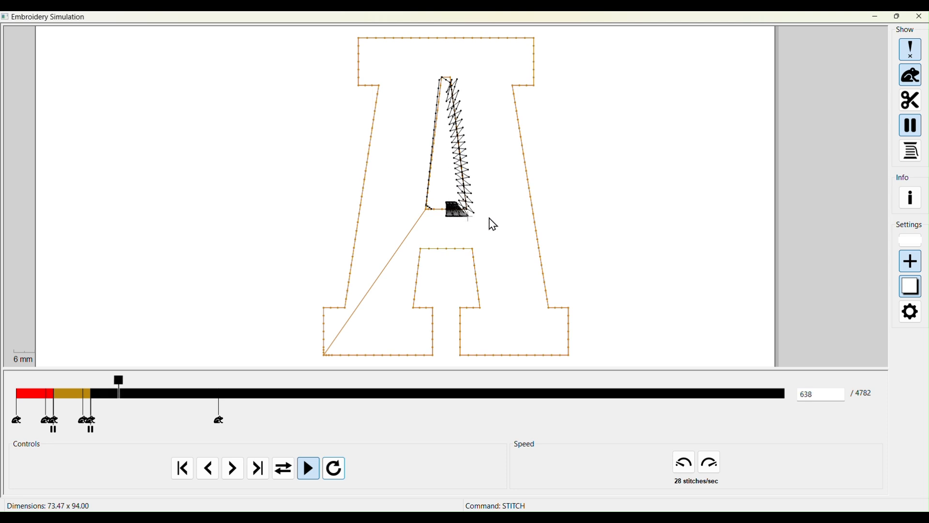
Speed the running stitch simulation up to 224 stitches/sec to watch the satin border sew.
click(709, 467)
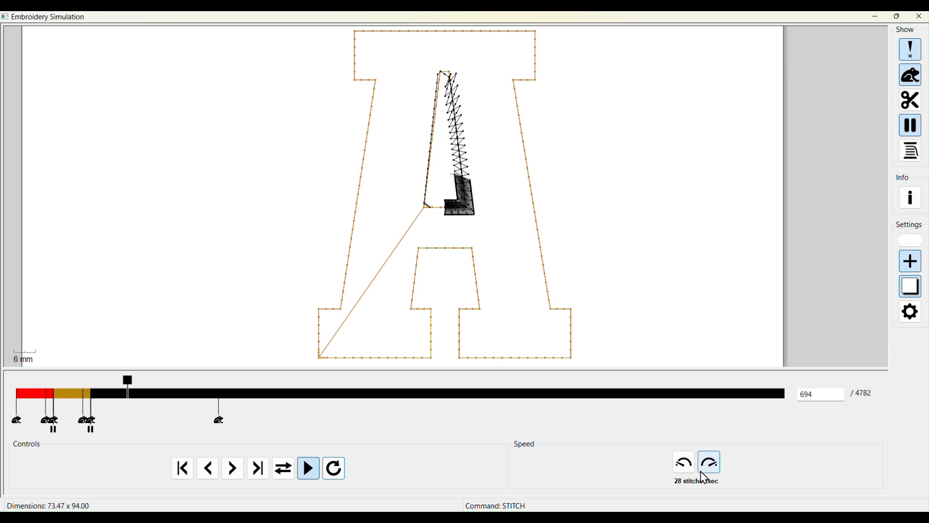
click(710, 468)
click(708, 471)
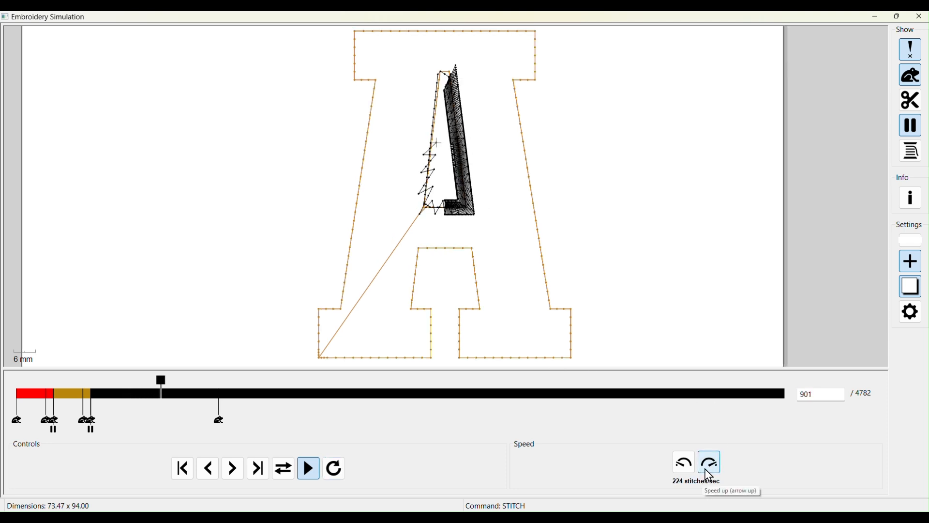